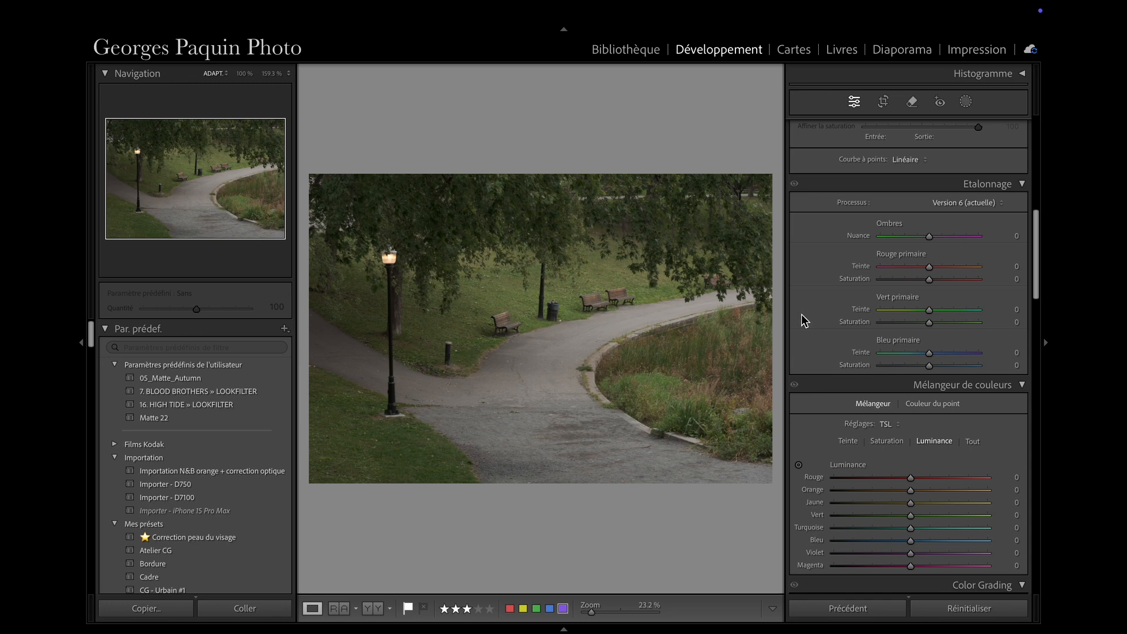
- Darken the tone curve with a shadow point at 58/26 and a midtone point at 152/104
scroll(805, 320, "up", 8)
scroll(803, 319, "down", 3)
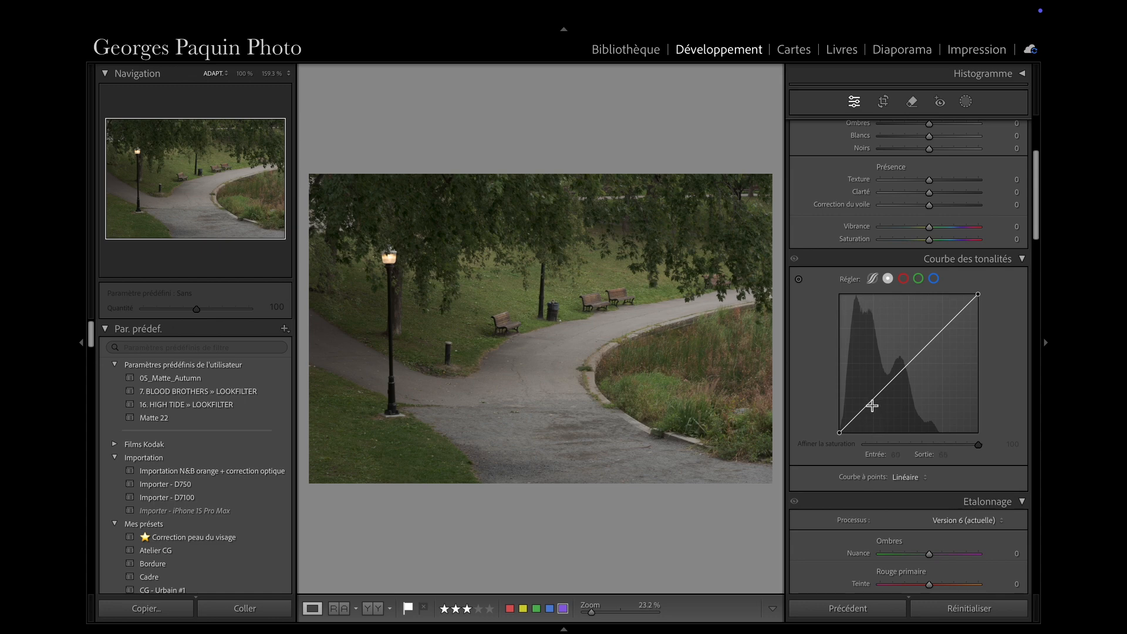
left_click_drag(872, 405, 871, 420)
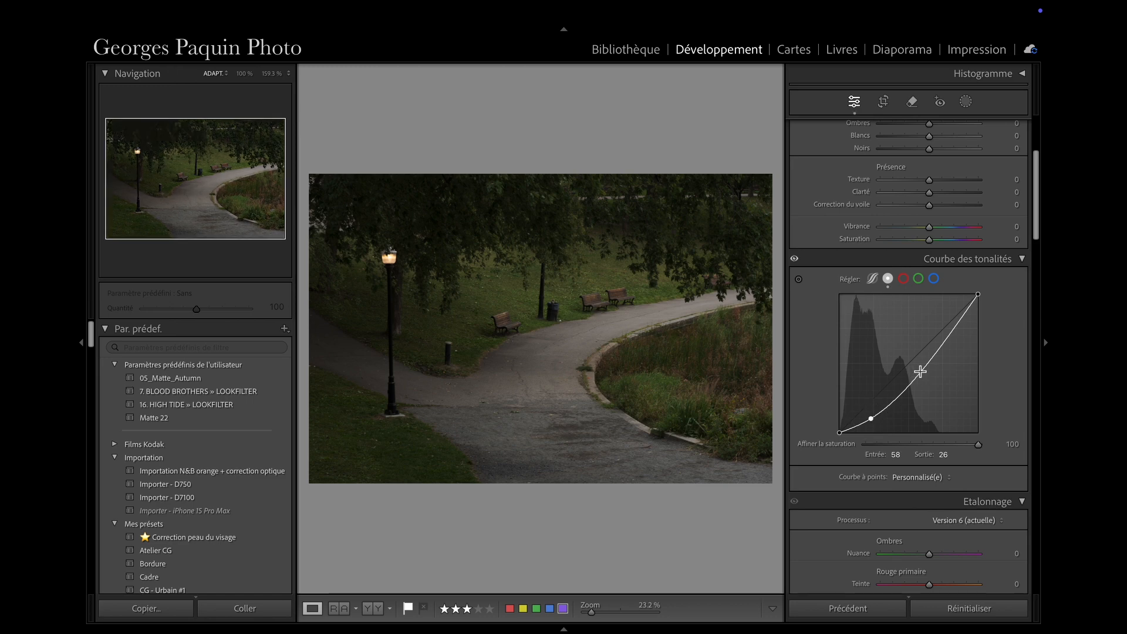
left_click_drag(922, 379, 923, 378)
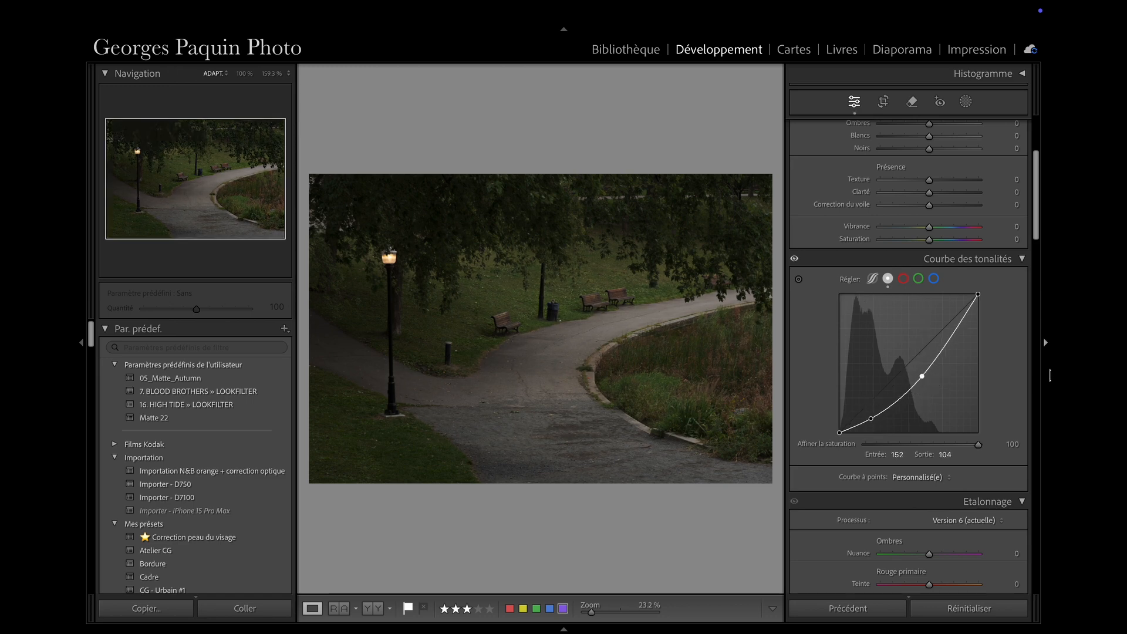
- Add a raised highlight point to the tone curve, then move the midtone point to 156/122 and the shadow point to 61/22
left_click(953, 334)
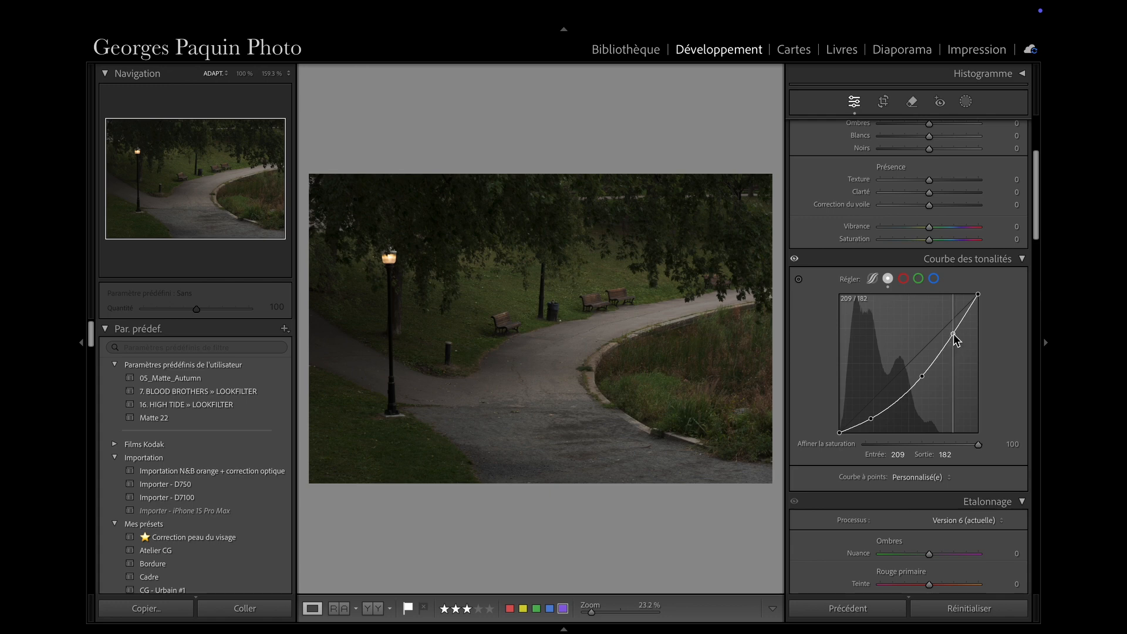
left_click_drag(953, 338, 953, 328)
mouse_move(922, 376)
left_mouse_down()
mouse_move(909, 401)
mouse_move(925, 366)
left_mouse_up()
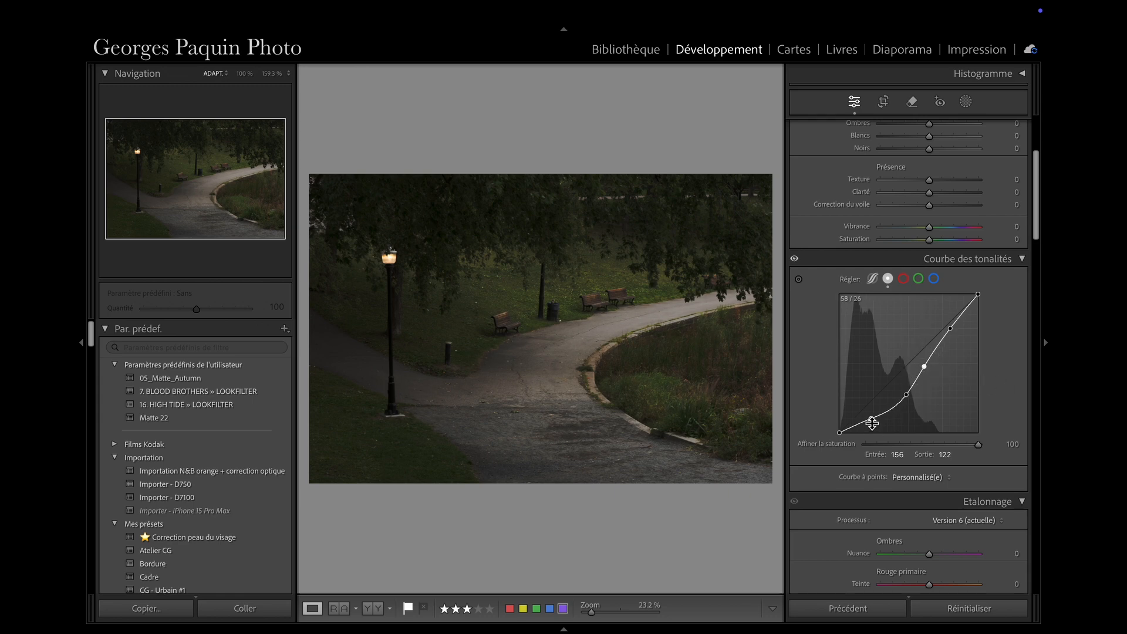
left_click_drag(871, 419, 873, 423)
- Set the basic tones to Contraste −12, Hautes lumières −49, Ombres +64, Blancs +14 and Noirs −10
scroll(817, 304, "up", 2)
scroll(817, 305, "up", 3)
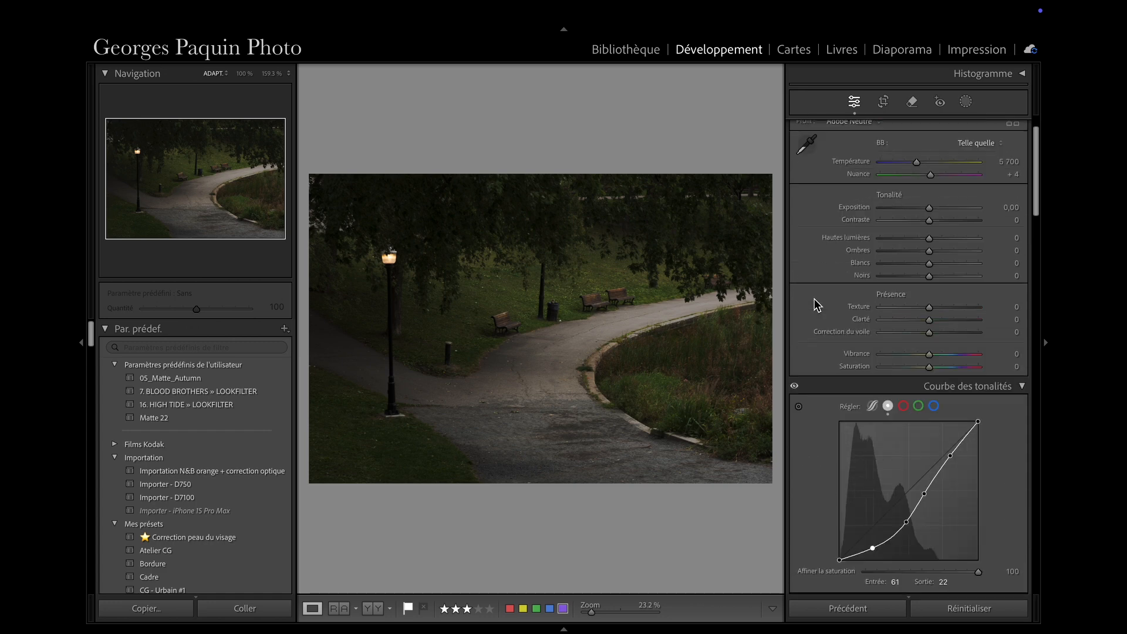
scroll(817, 304, "up", 1)
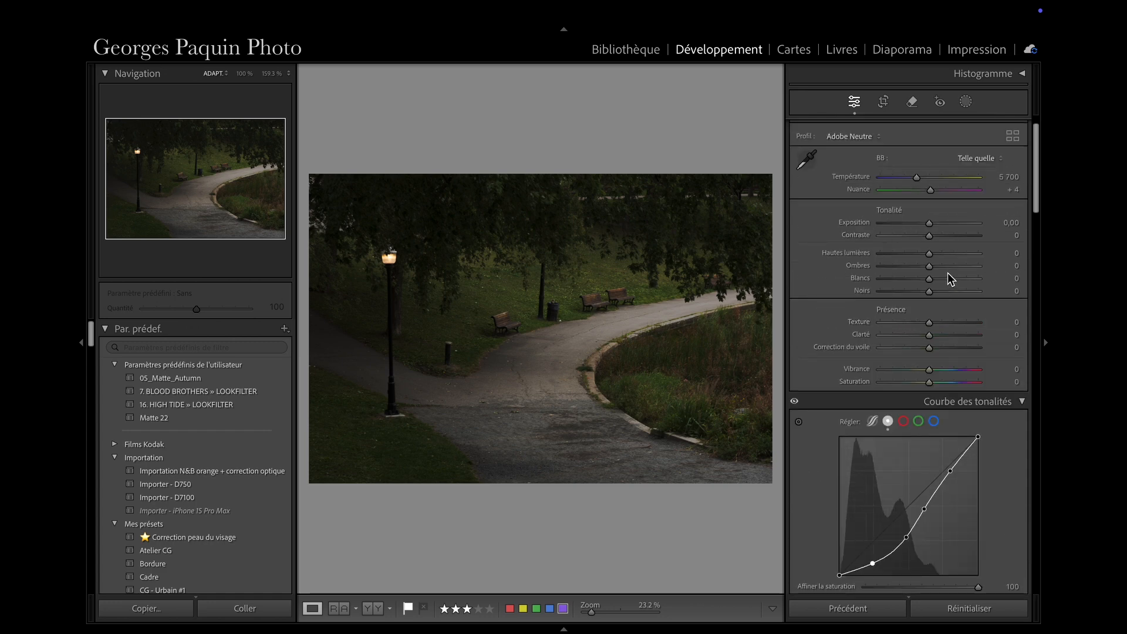
left_click_drag(930, 295, 916, 260)
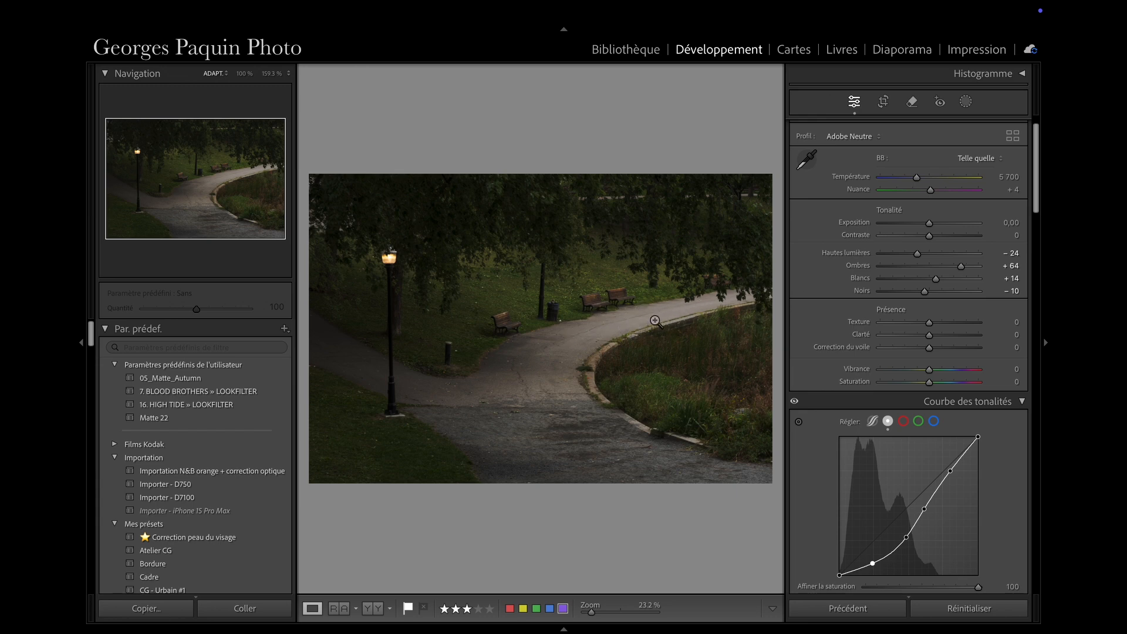
left_click_drag(917, 257, 907, 260)
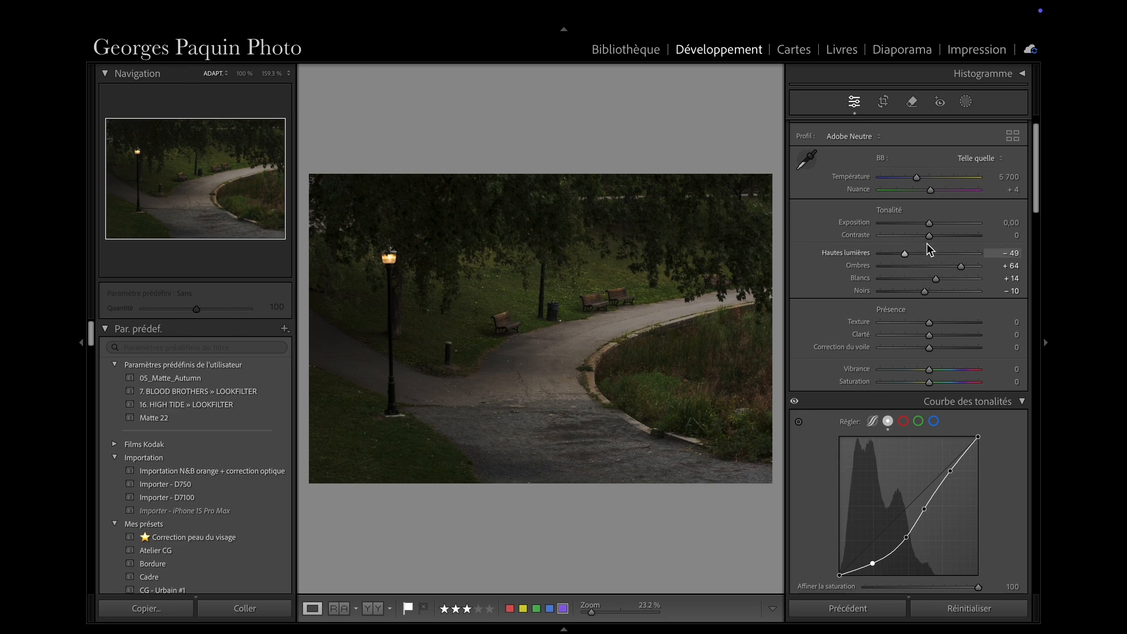
left_click_drag(933, 241, 923, 239)
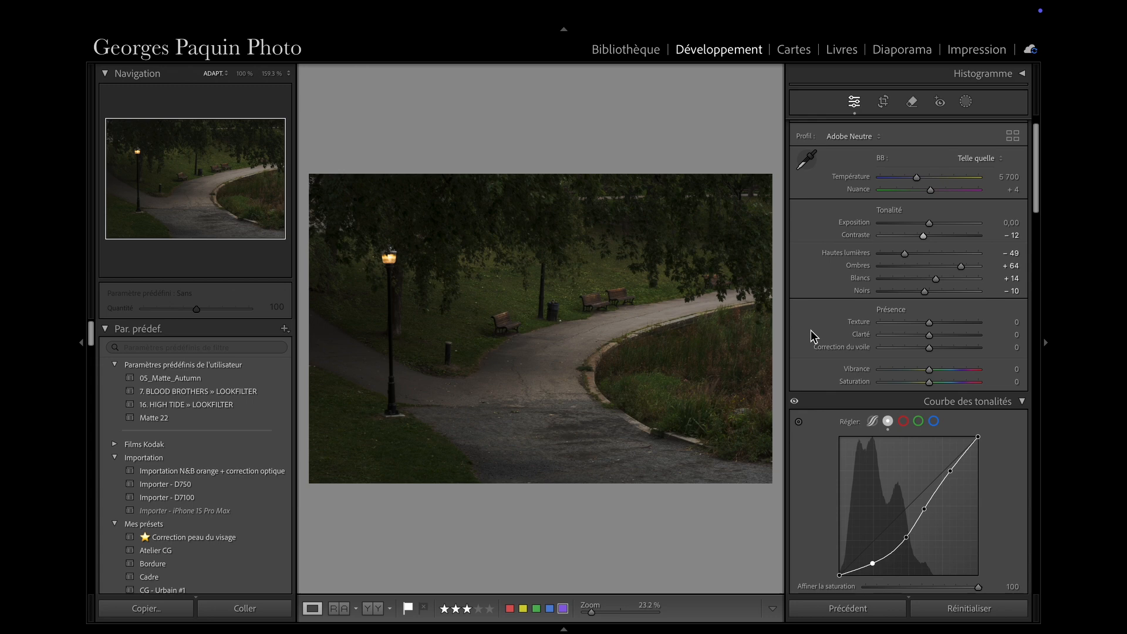
- Tint the shadows purple in Color Grading with Teinte 269, Saturation 16 and Luminance +3
scroll(812, 336, "down", 5)
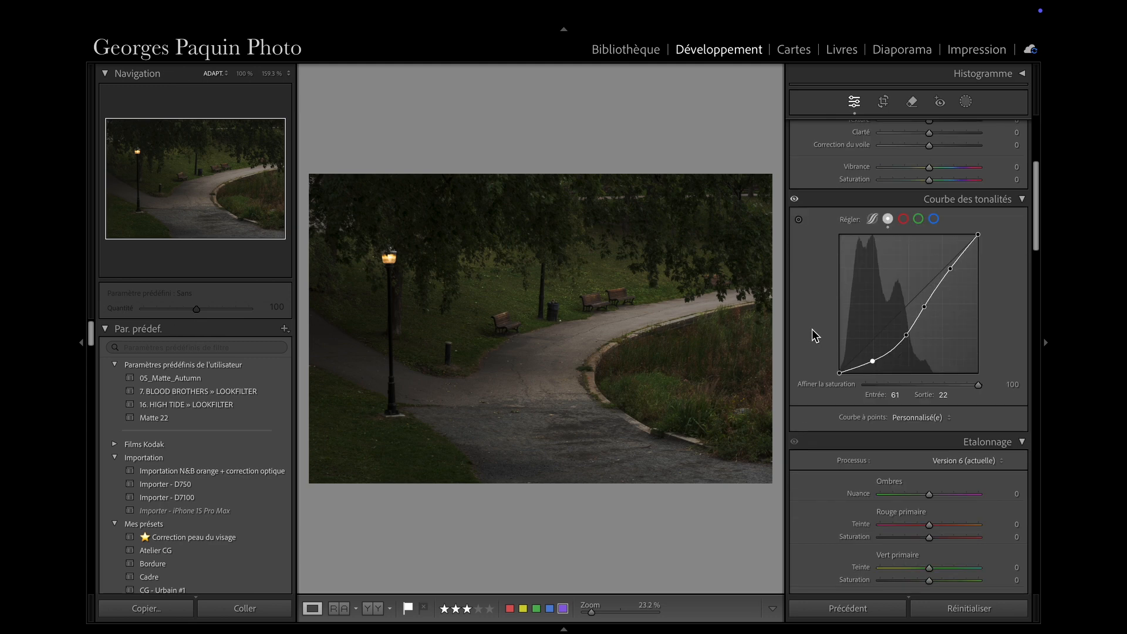
scroll(811, 329, "down", 10)
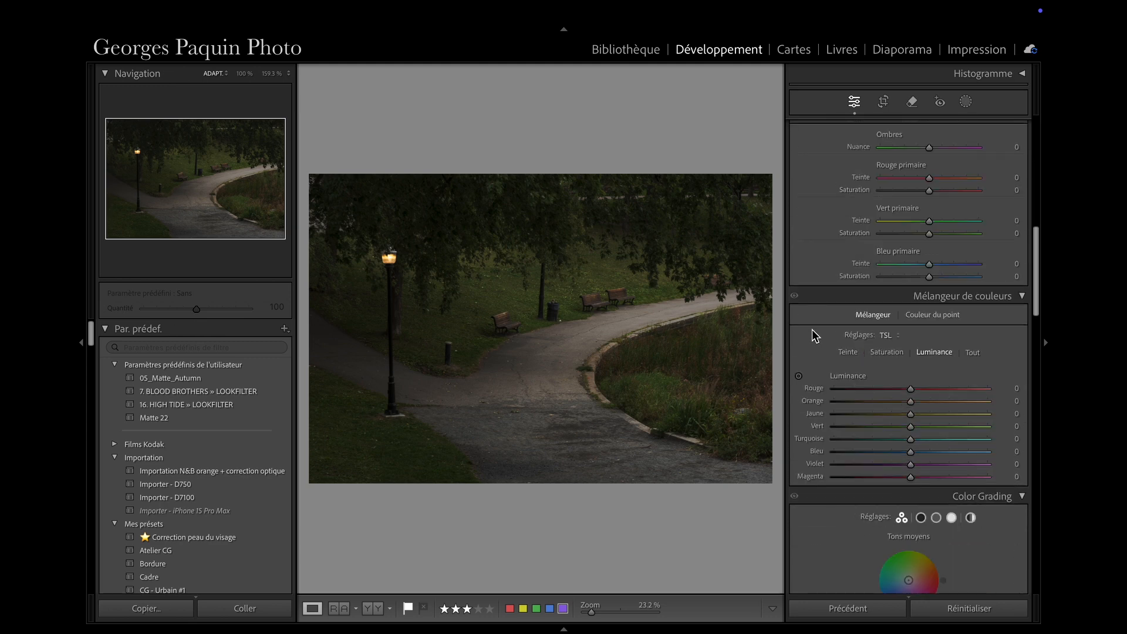
scroll(812, 330, "down", 3)
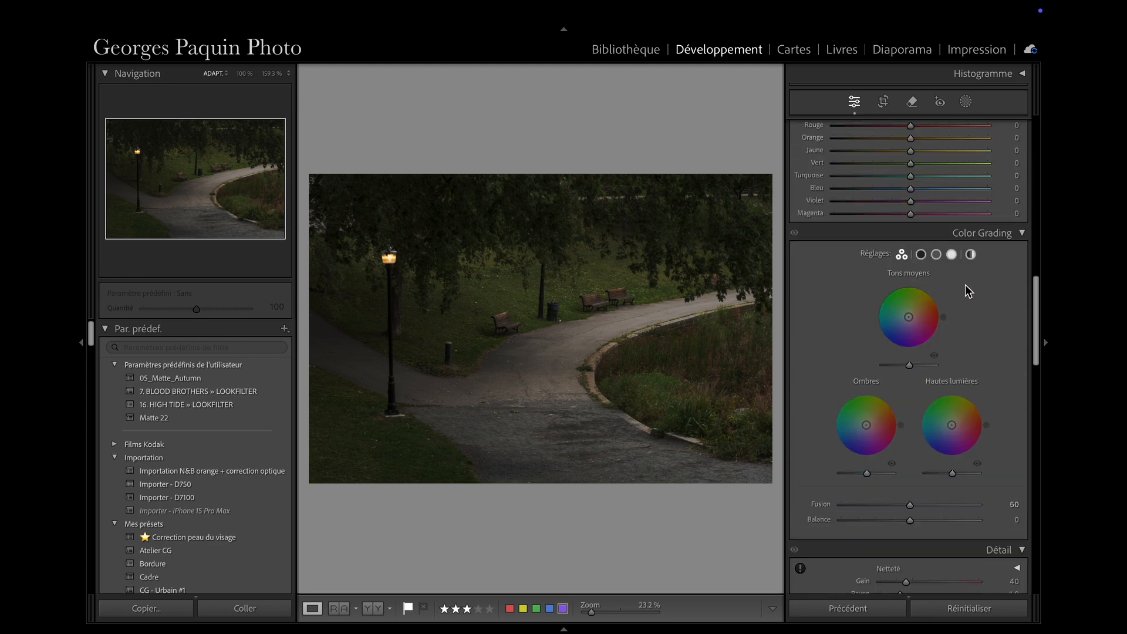
left_click(921, 258)
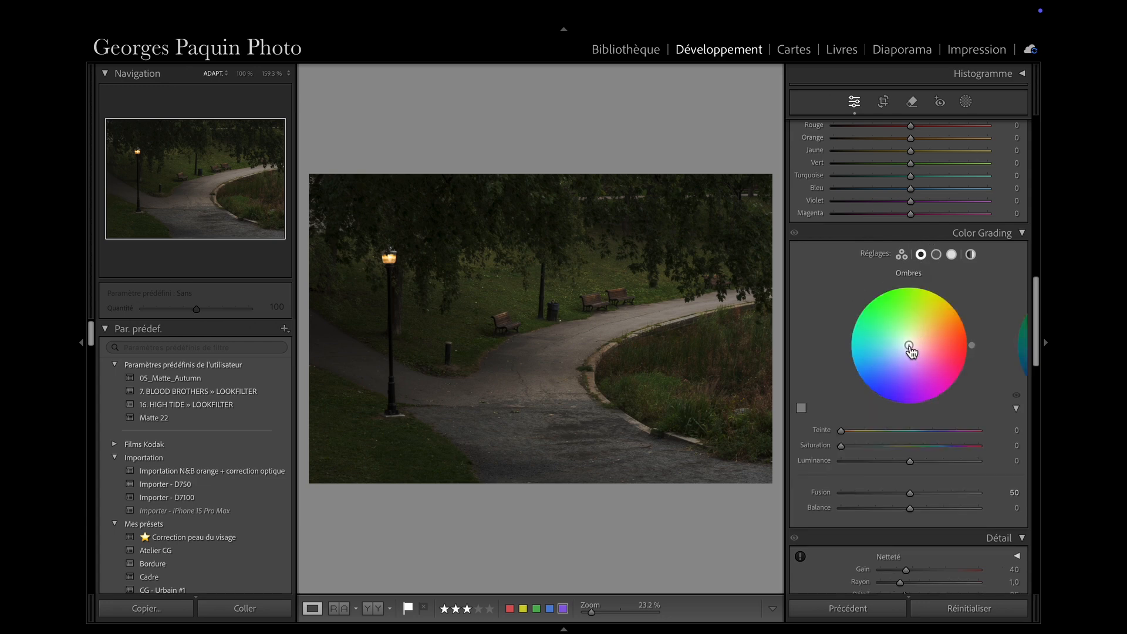
left_click_drag(912, 351, 910, 349)
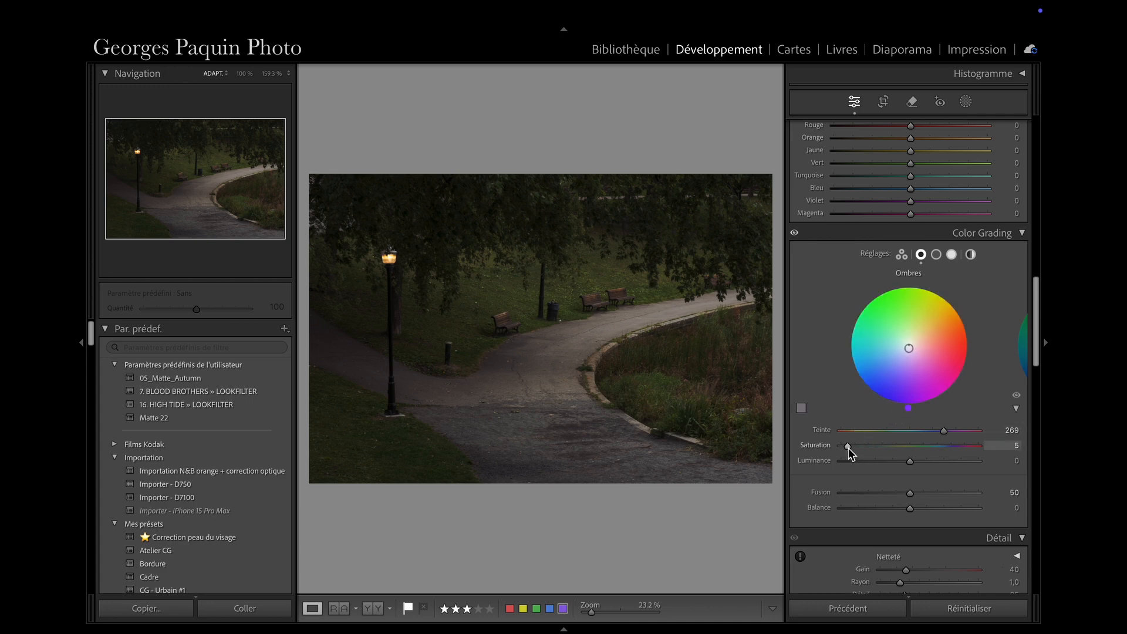
left_click_drag(848, 447, 861, 447)
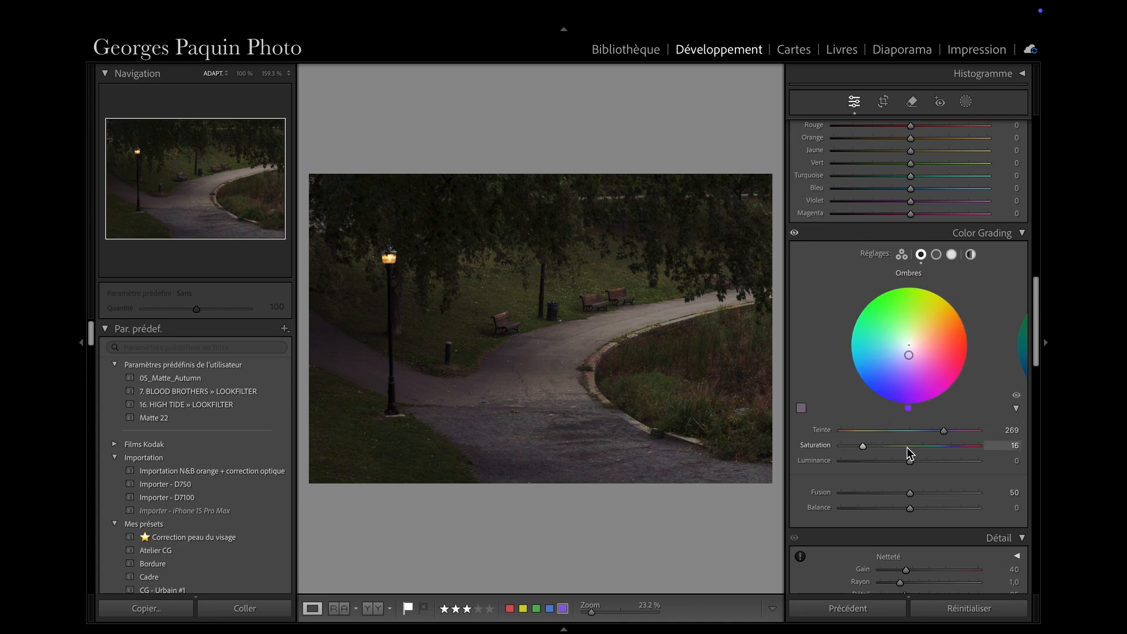
mouse_move(911, 462)
left_mouse_down()
mouse_move(893, 469)
mouse_move(912, 476)
left_mouse_up()
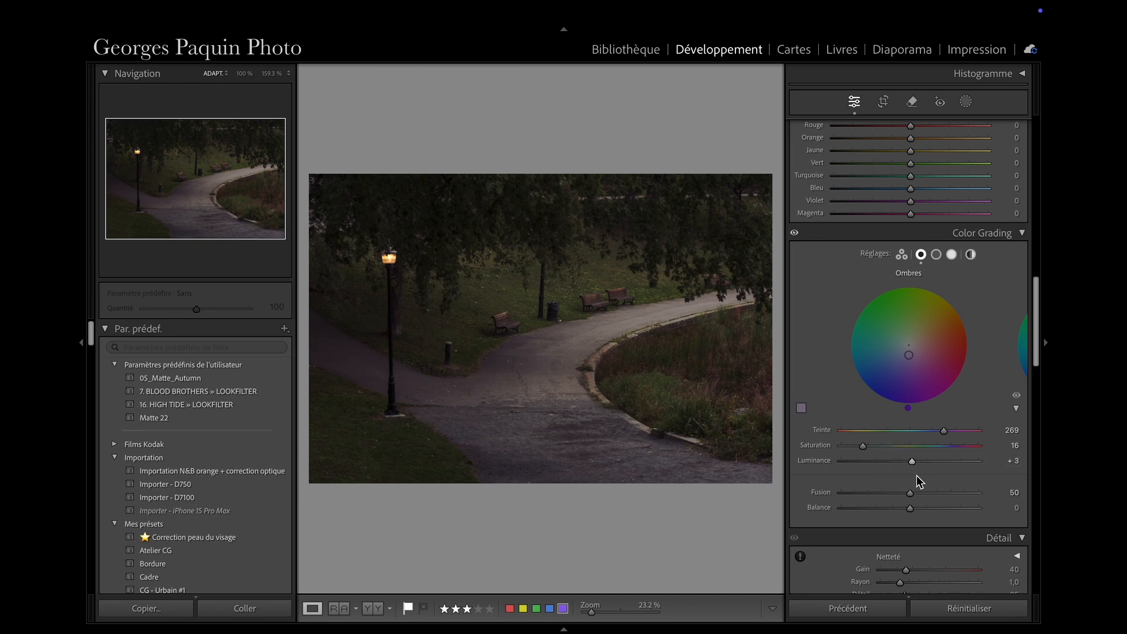
- Tint the highlights yellow in Color Grading with Teinte 72, Saturation 27 and Luminance +48
left_click(952, 258)
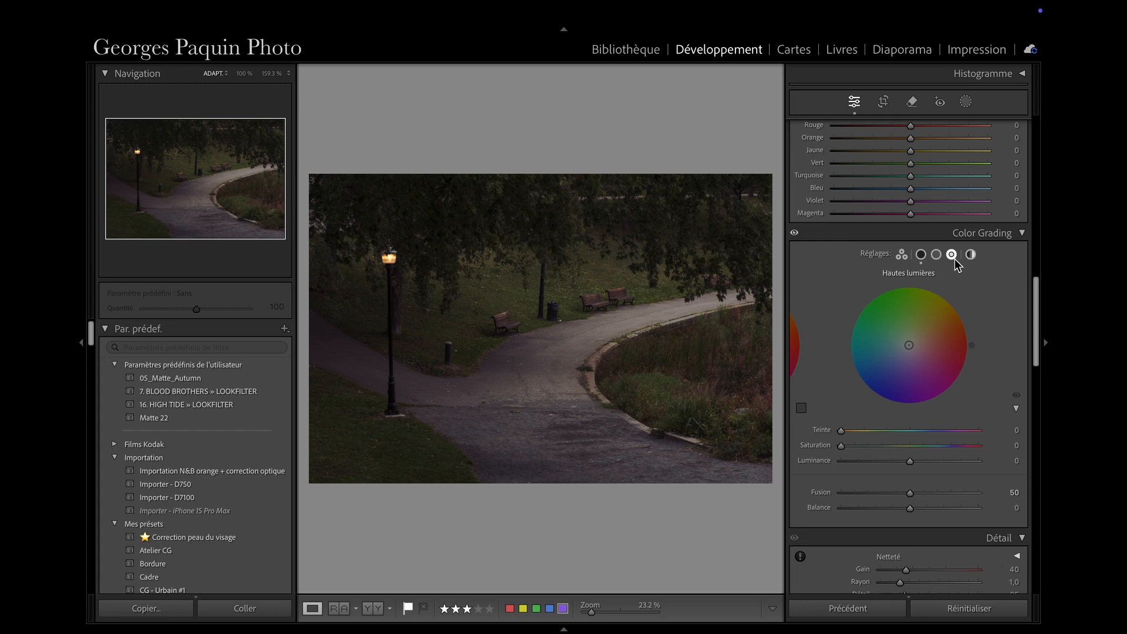
left_click_drag(910, 345, 912, 340)
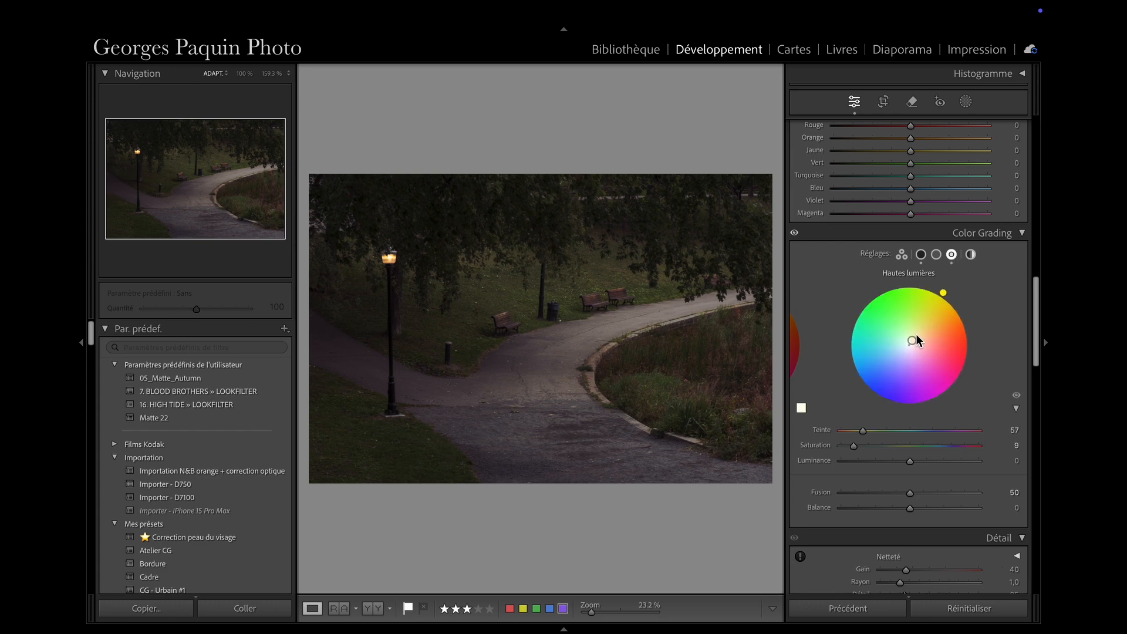
left_click_drag(940, 295, 933, 287)
mouse_move(856, 448)
left_mouse_down()
mouse_move(968, 463)
mouse_move(943, 475)
left_mouse_up()
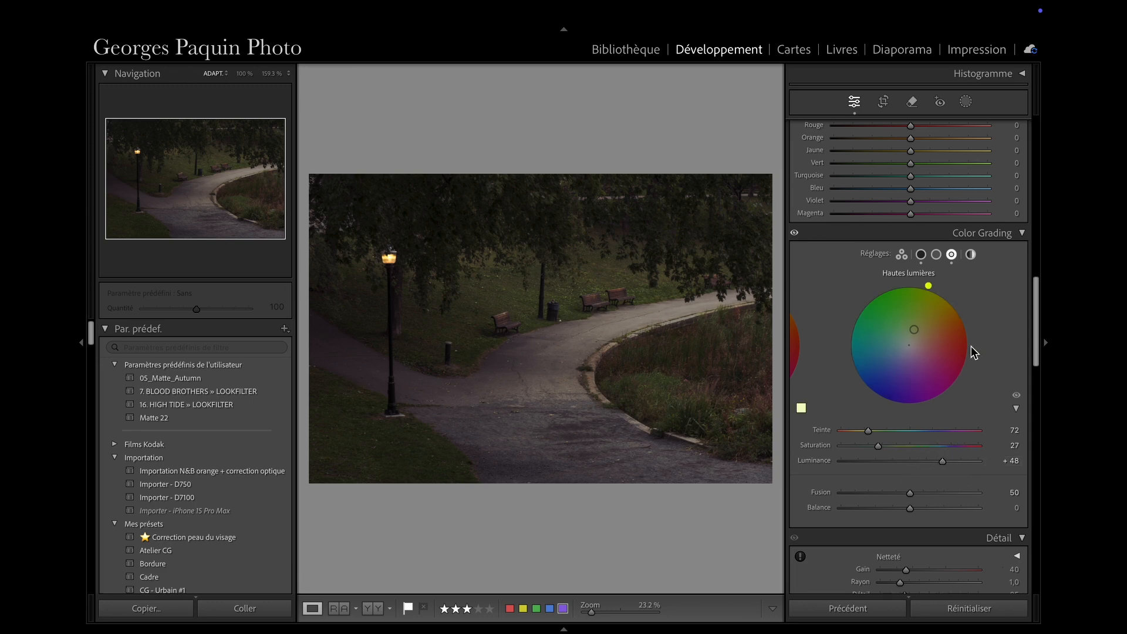
- Tint the midtones teal in Color Grading with Teinte 166 and Saturation 17
left_click(938, 255)
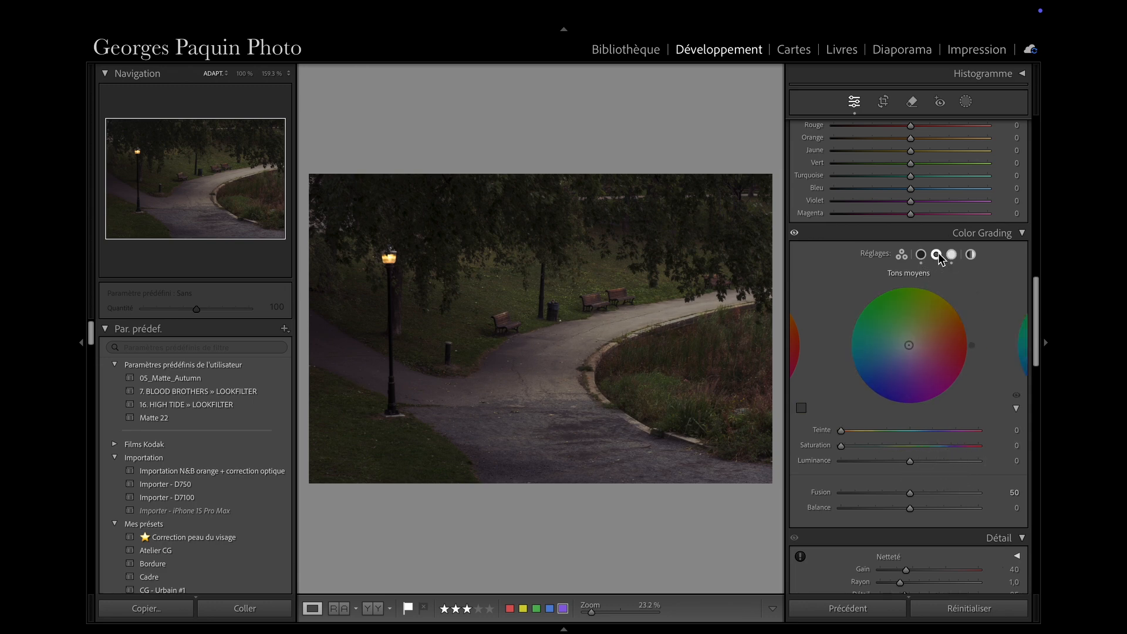
left_click_drag(909, 345, 848, 329)
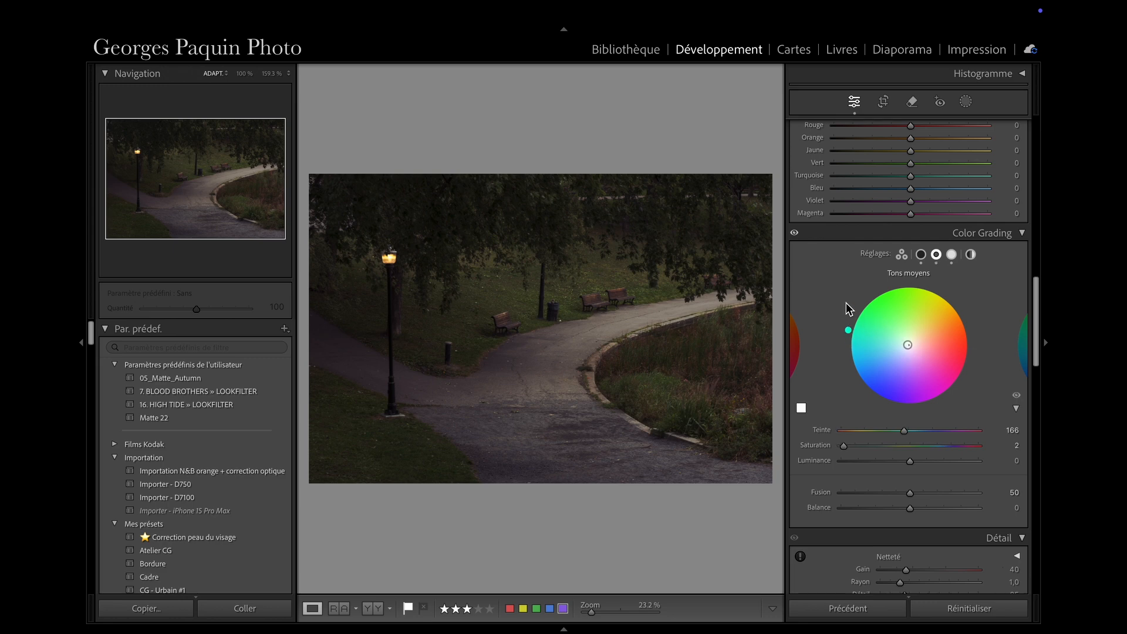
left_click_drag(846, 446, 855, 447)
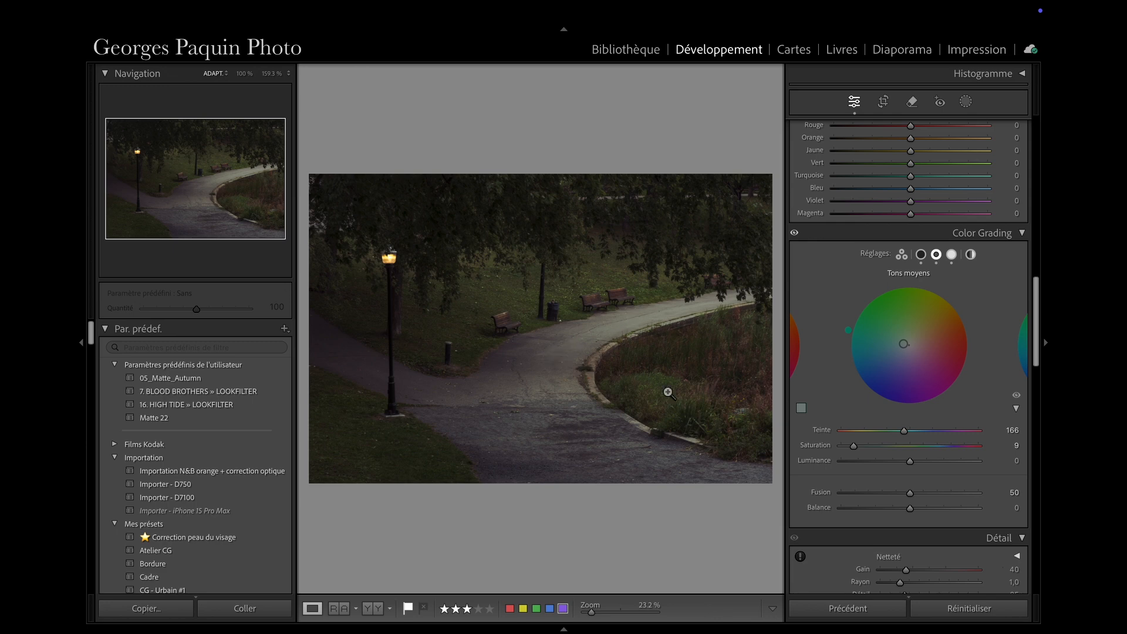
left_click_drag(854, 448, 867, 457)
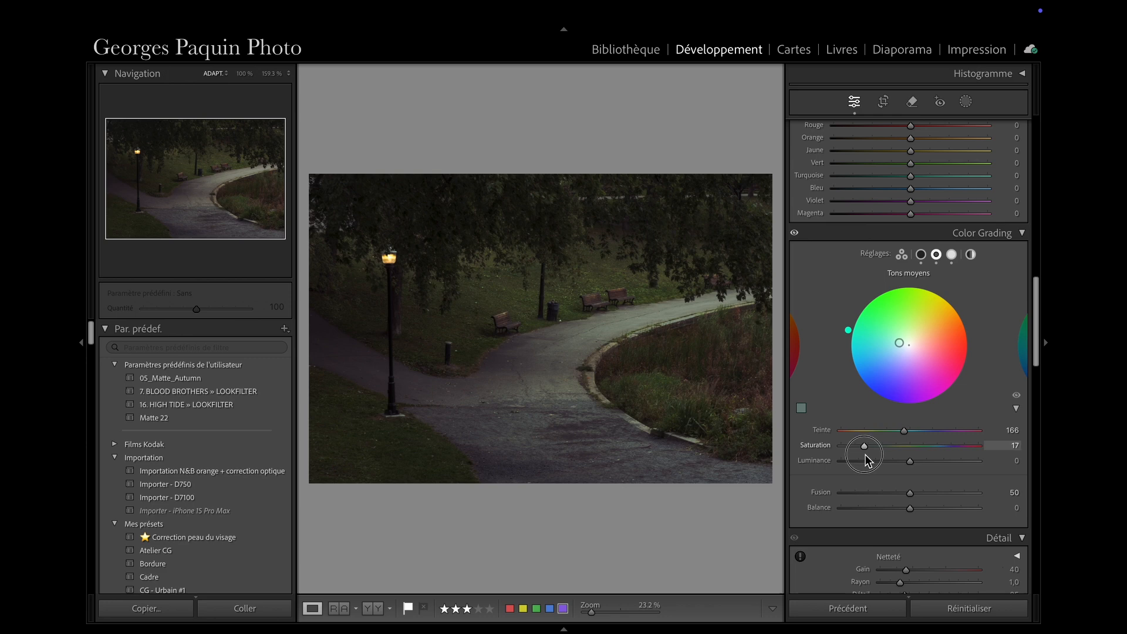
left_click_drag(865, 454, 864, 453)
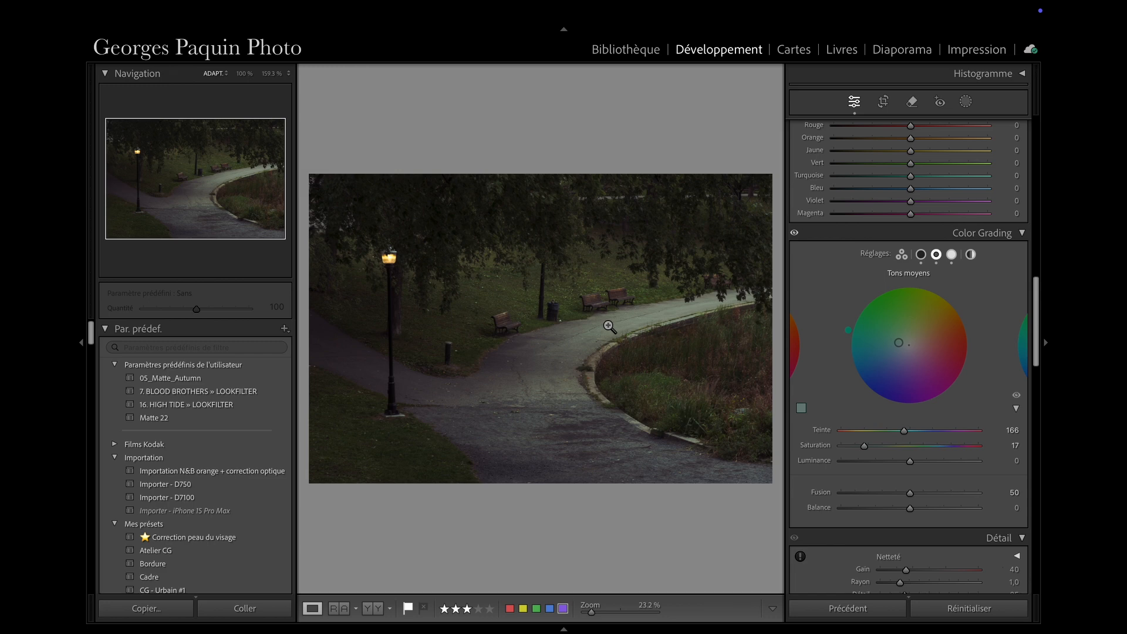
- Set the Color Grading Balance to +19 and Fusion to 40
left_click(910, 509)
mouse_move(911, 510)
left_mouse_down()
mouse_move(886, 511)
mouse_move(923, 520)
left_mouse_up()
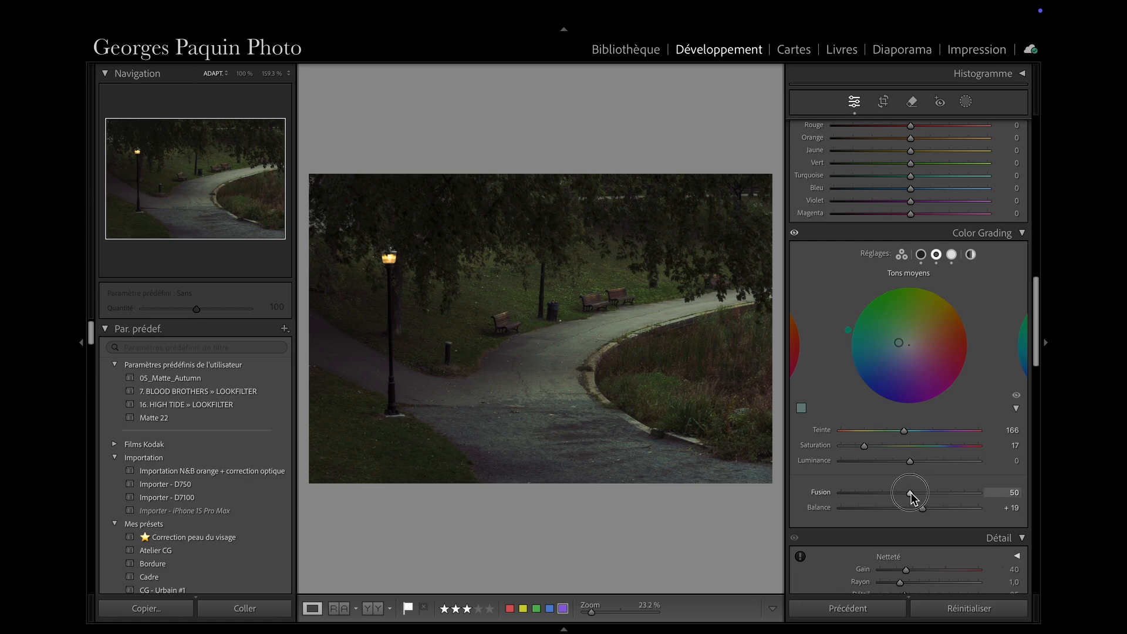
left_click_drag(894, 500, 898, 504)
- Set the Color Grading shadows' saturation to 27 and compare the photo with and without the grading
left_click(921, 256)
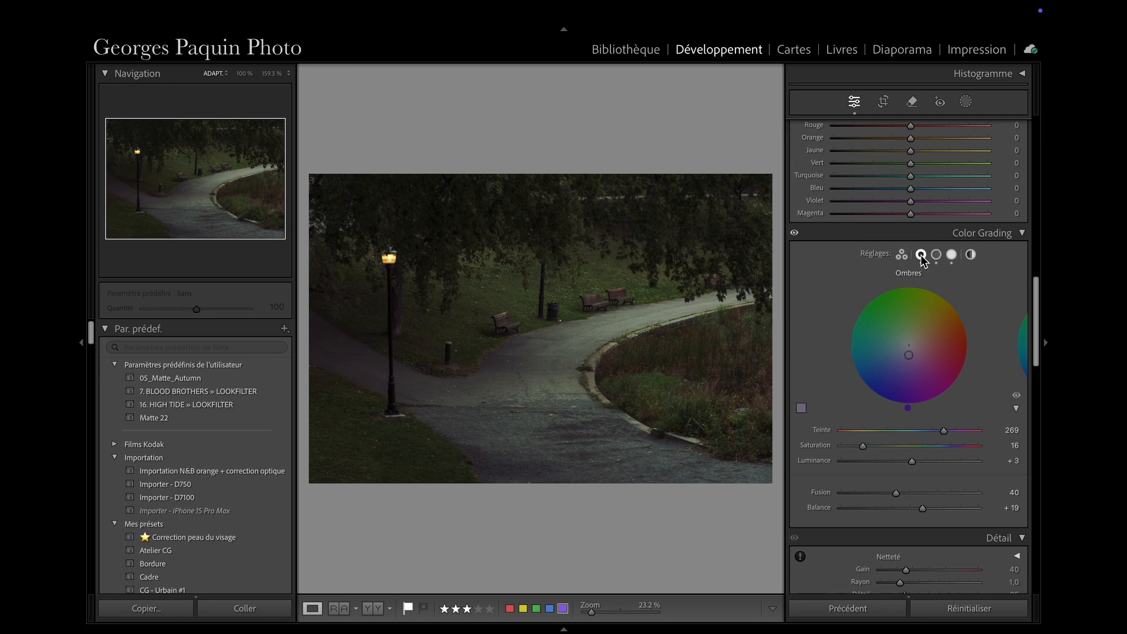
left_click(864, 448)
left_click_drag(864, 449, 882, 453)
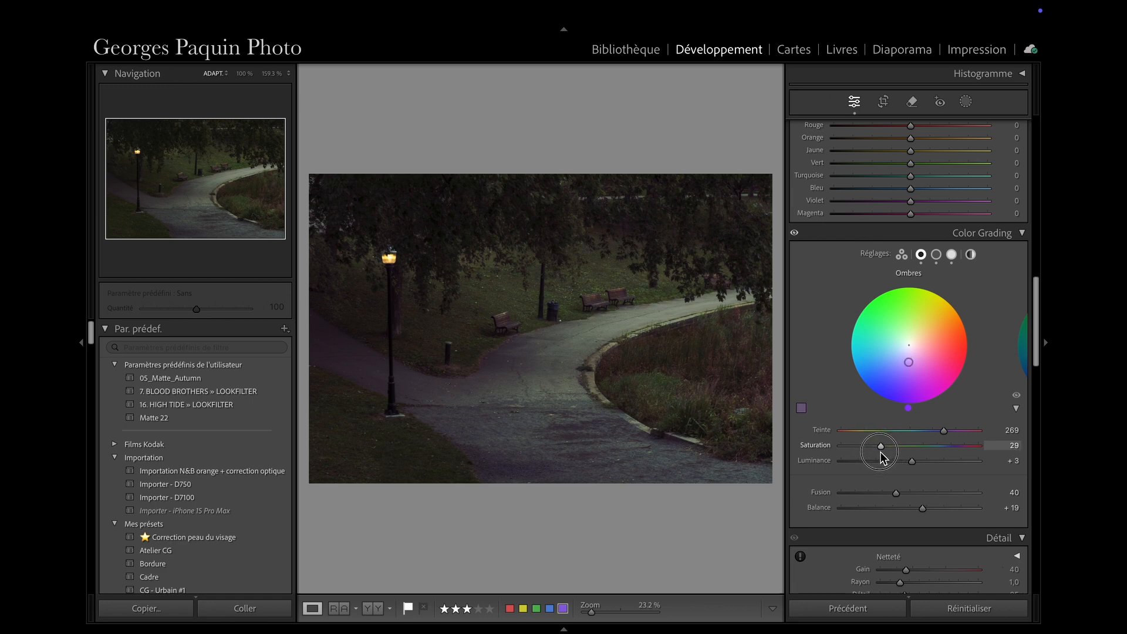
left_click(879, 448)
left_click_drag(880, 451, 879, 452)
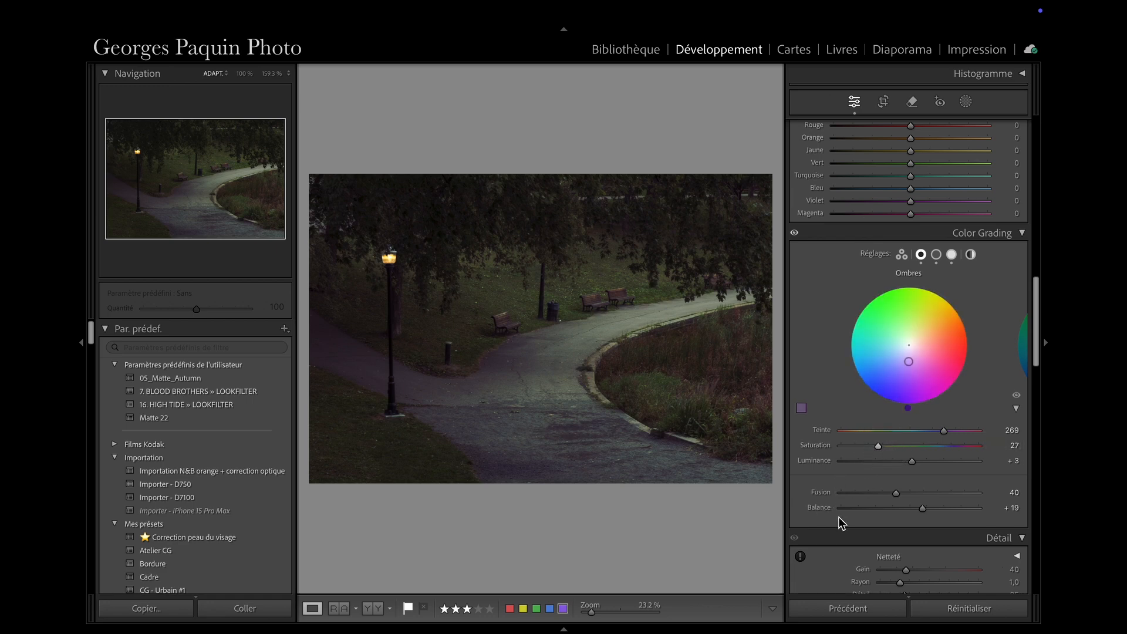
left_click(796, 235)
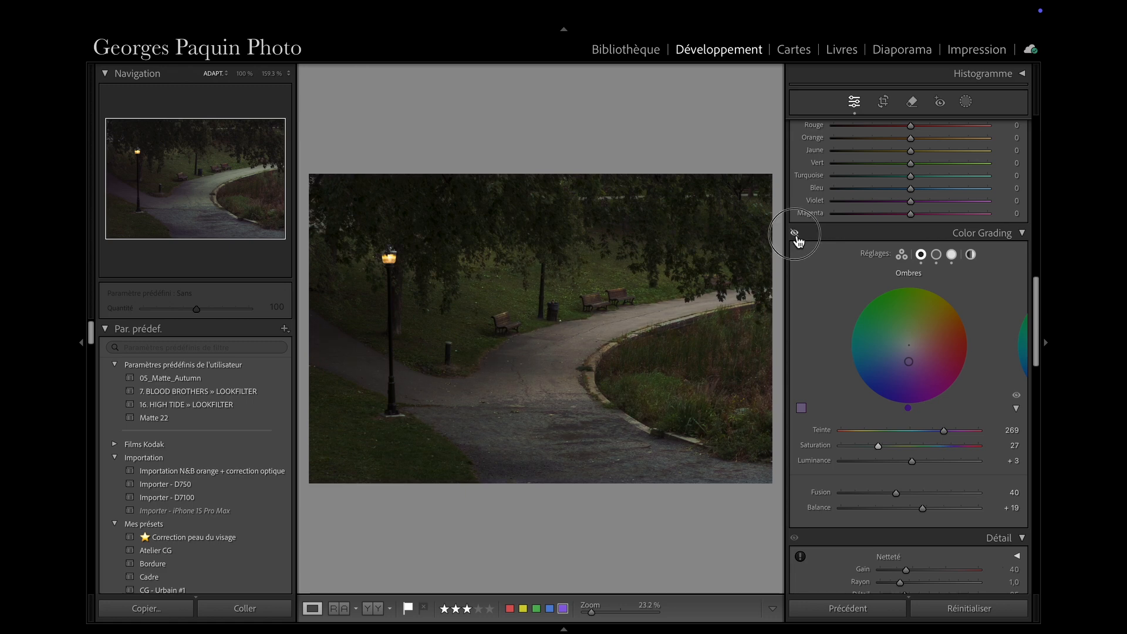
left_click(797, 236)
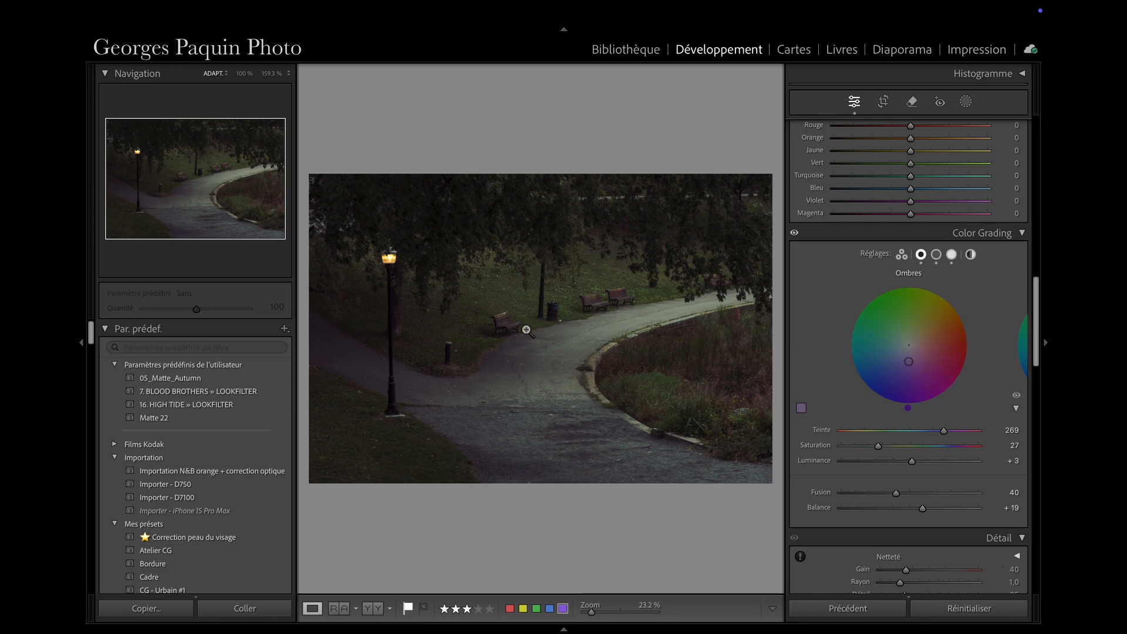
- Create an inverted, tilted radial gradient mask around the benches and path with Contour progressif 37, and hide its overlay
left_click(965, 102)
left_click(861, 261)
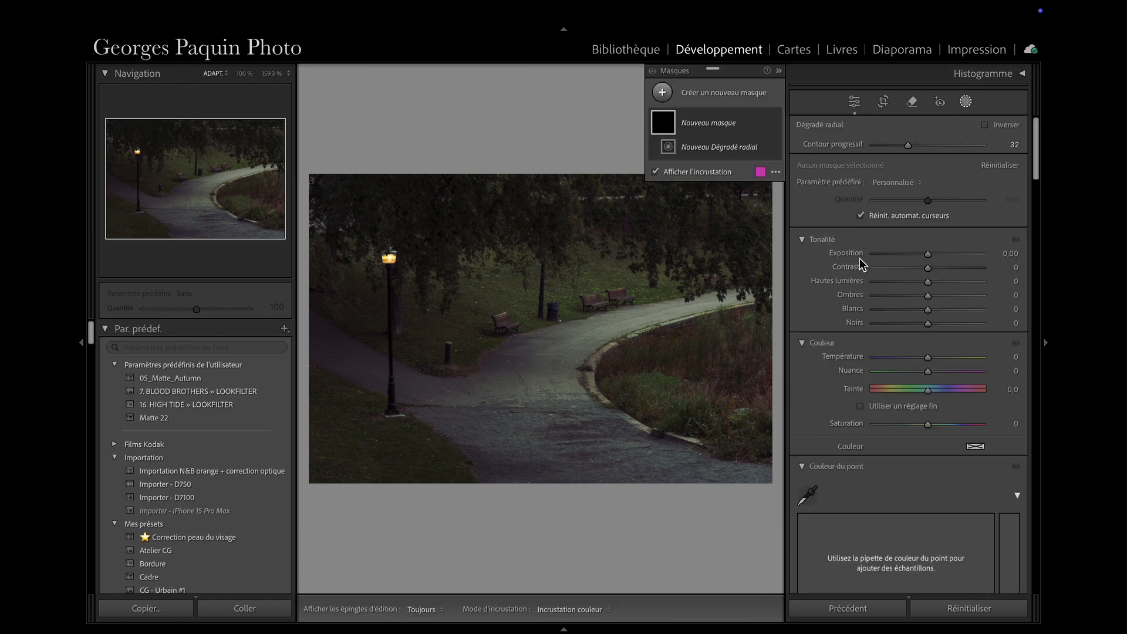
left_click_drag(533, 260, 573, 308)
left_click_drag(745, 312, 741, 267)
left_click_drag(593, 378, 593, 370)
left_click_drag(723, 271, 760, 254)
left_click_drag(617, 327, 613, 327)
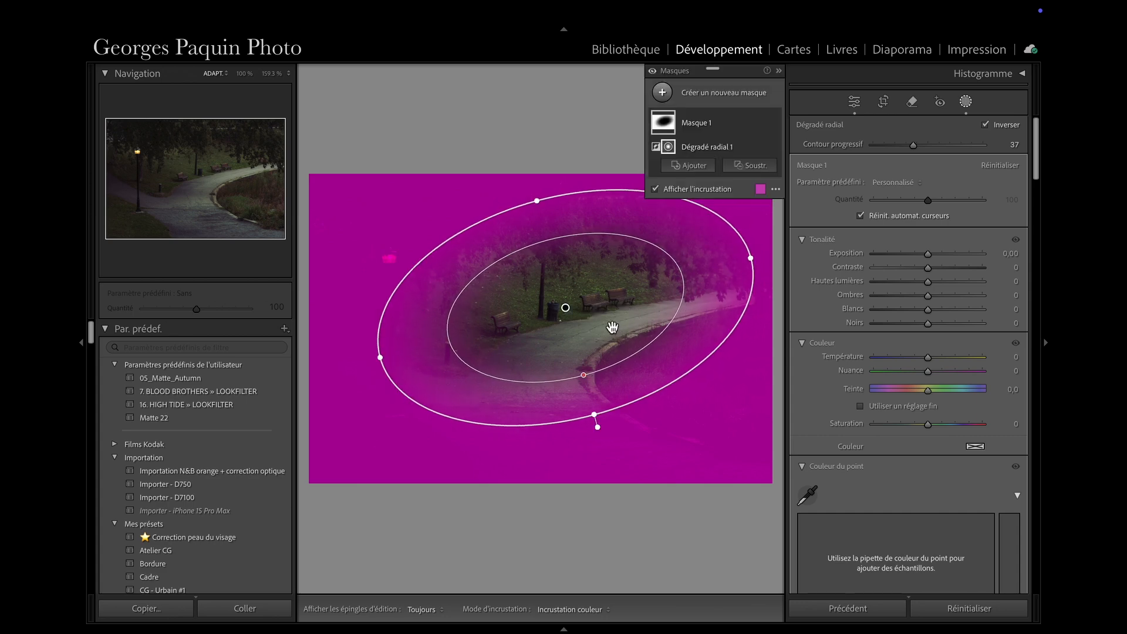
key("o")
- Darken the area outside the radial mask with a tone curve point at Entrée 156, Sortie 137, and compare with the mask off
scroll(828, 331, "down", 8)
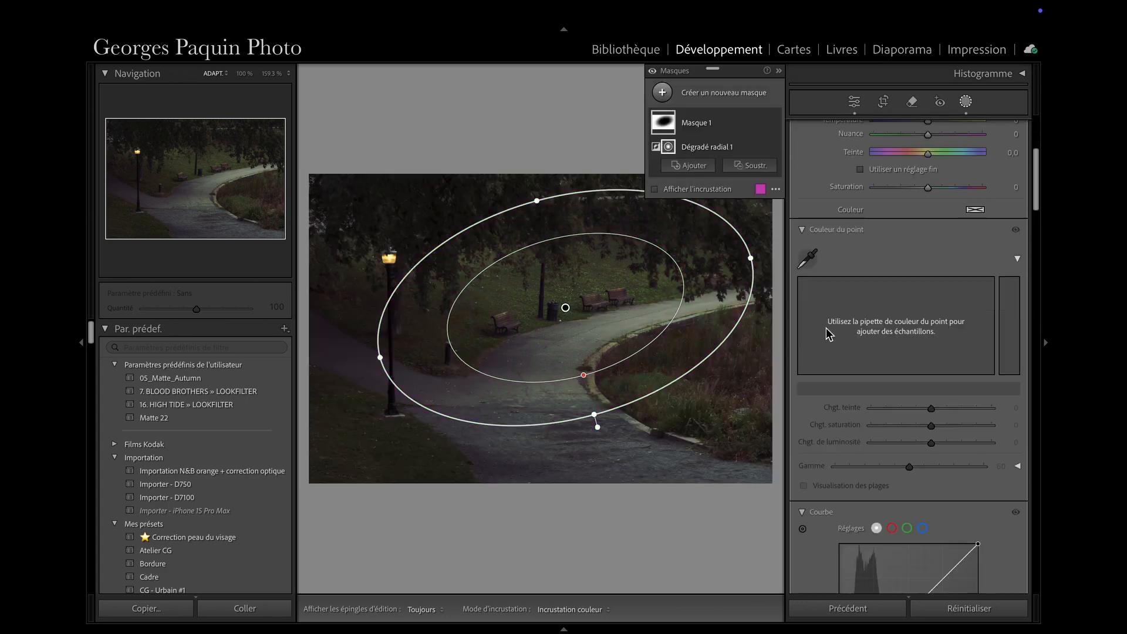
scroll(827, 332, "down", 4)
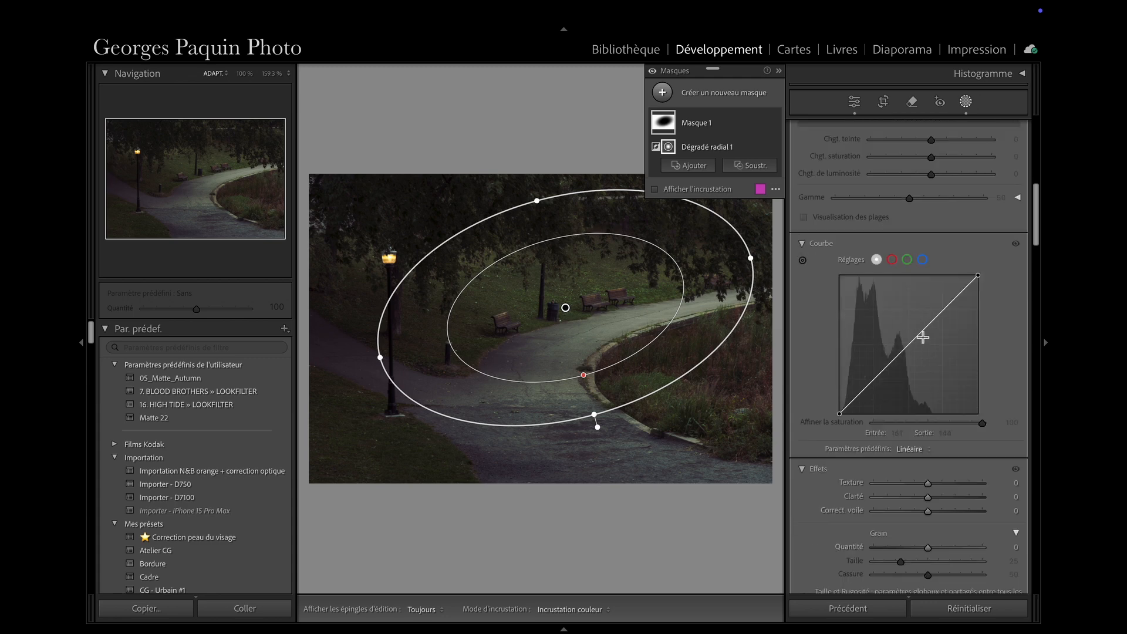
left_click(921, 333)
left_click_drag(923, 336, 925, 340)
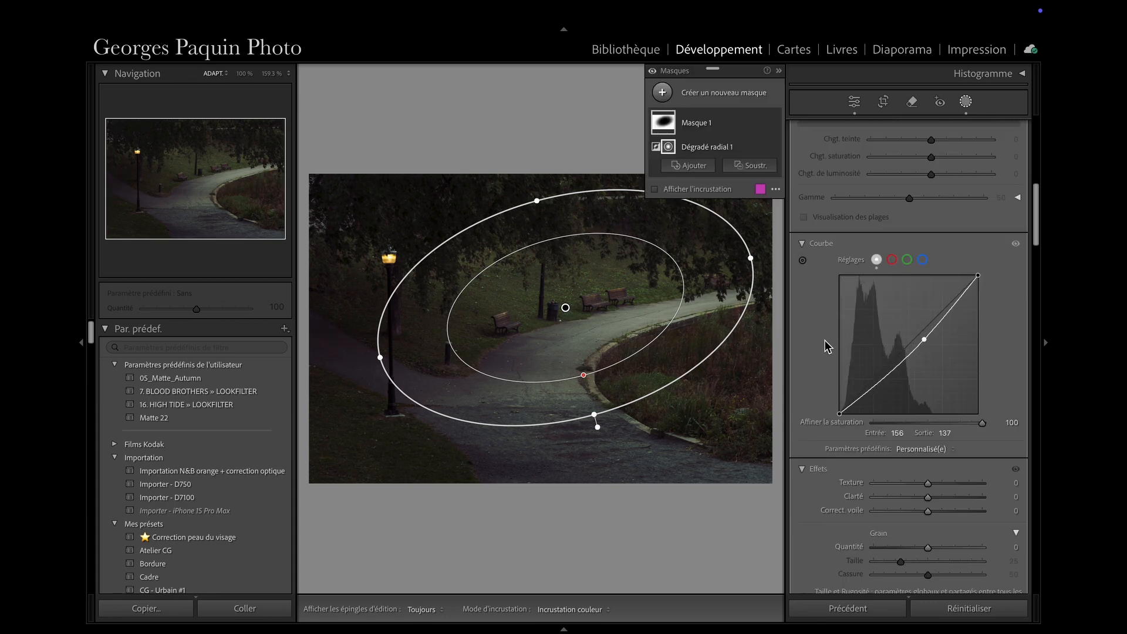
left_click(774, 123)
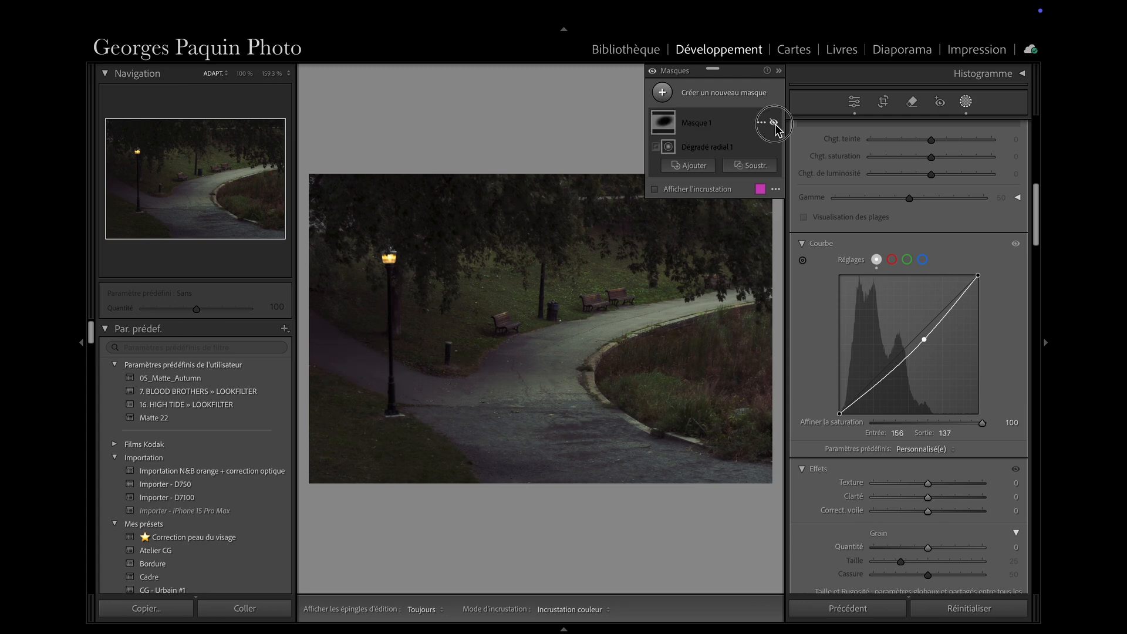
left_click(774, 122)
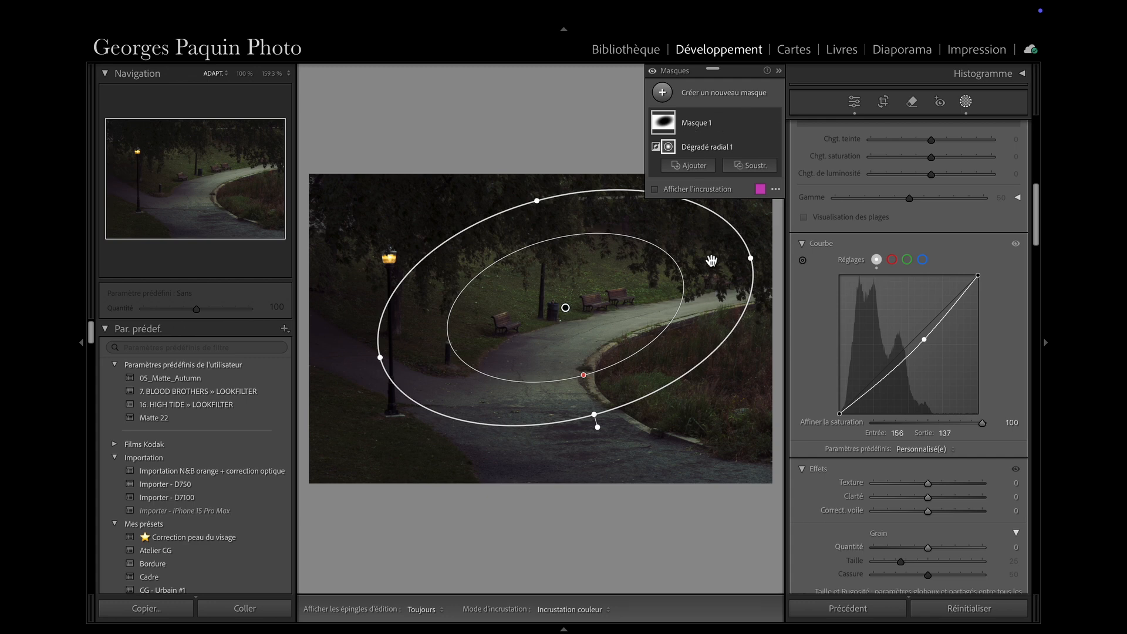
- Show the mask overlay, duplicate and invert Masque 1 to cover the benches and path, and hide the overlay again
key("o")
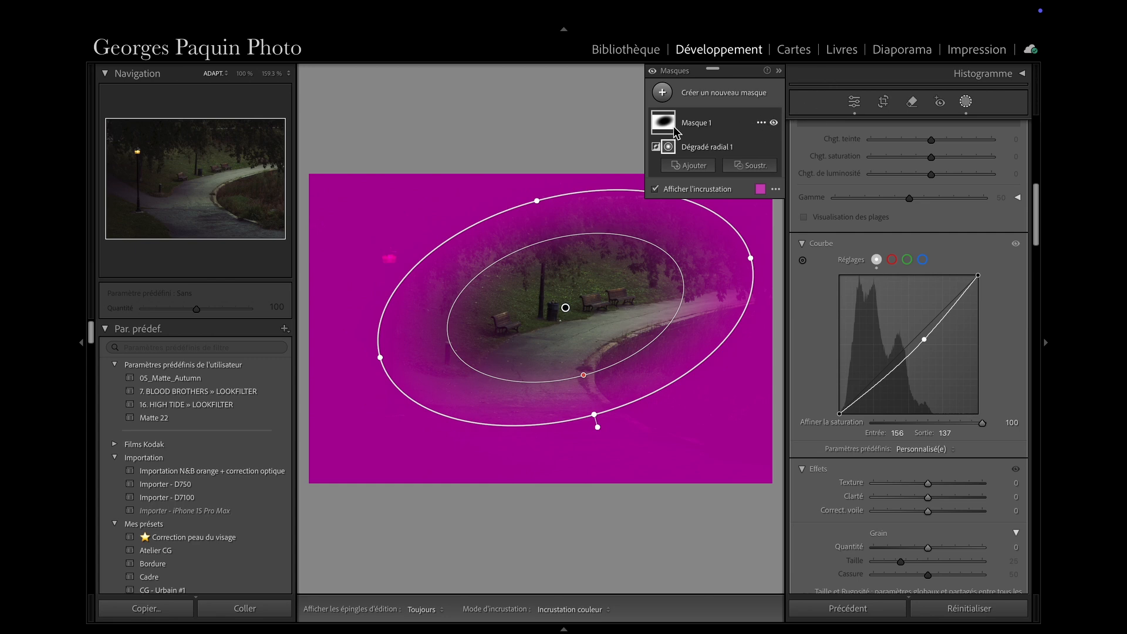
left_click(762, 123)
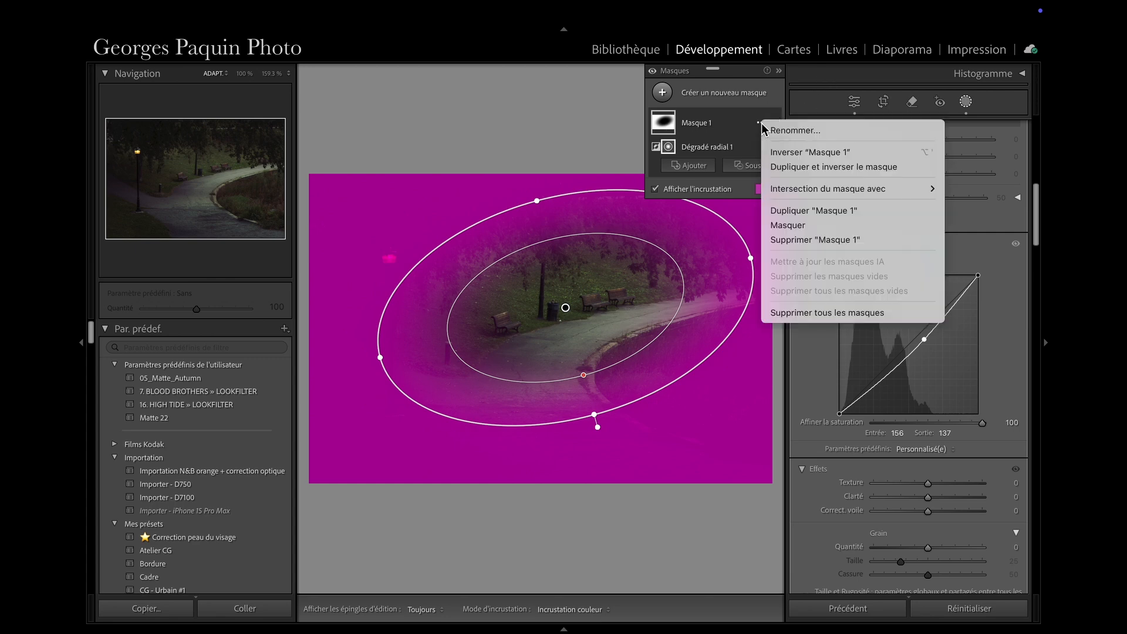
left_click(812, 169)
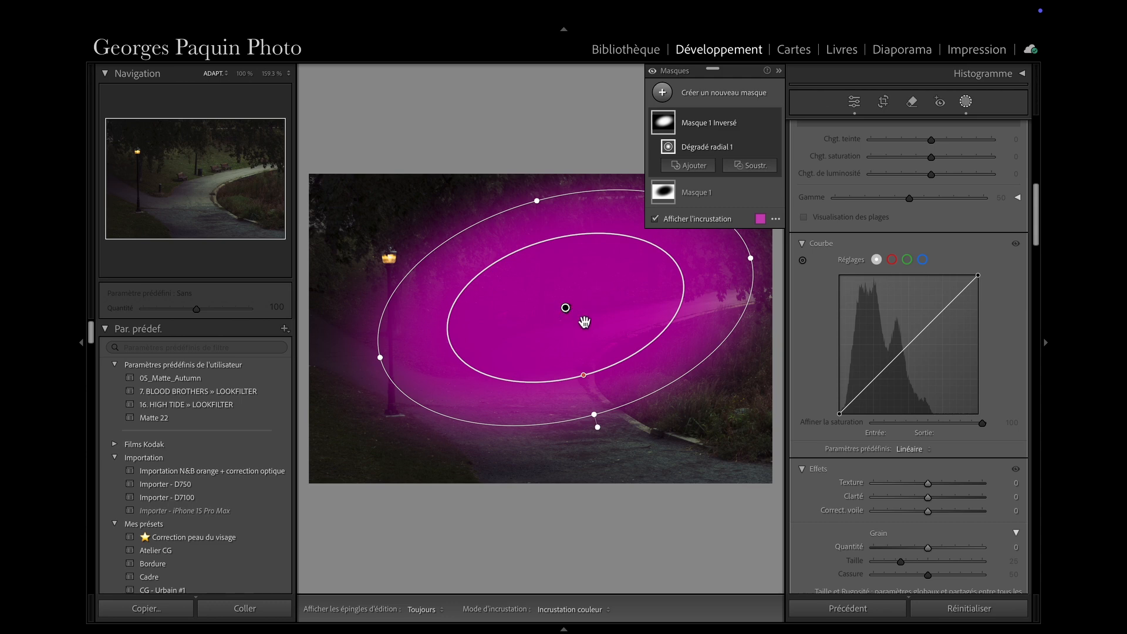
key("o")
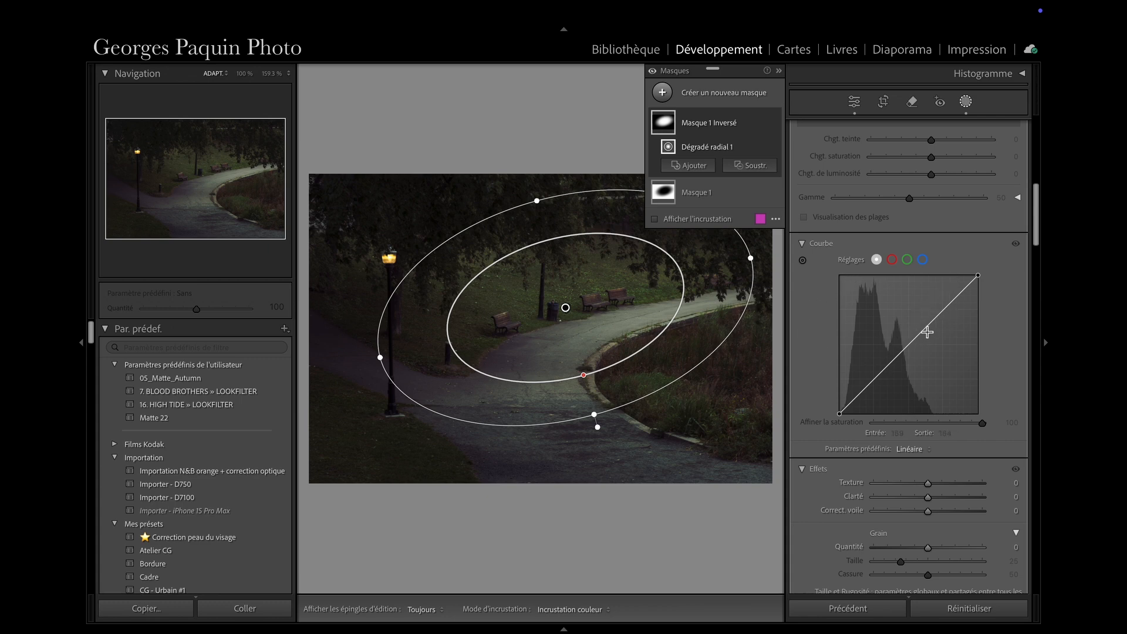
- Brighten the inverted mask with a curve point at Entrée 154, Sortie 169, compare with it off, and leave masking
left_click_drag(926, 331, 926, 326)
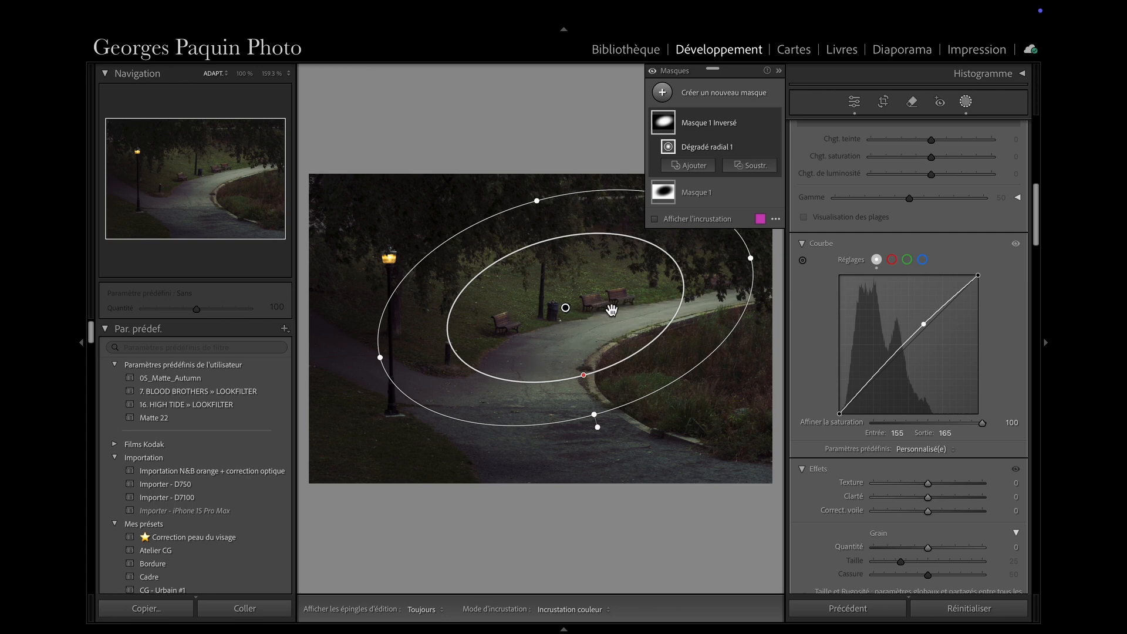
left_click(774, 123)
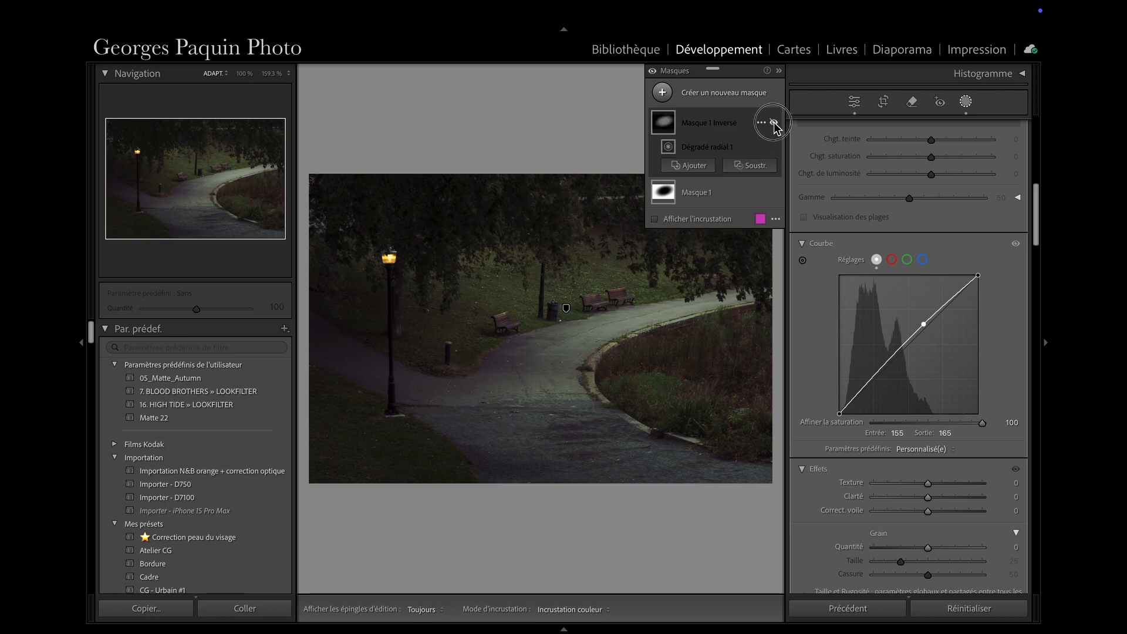
left_click(775, 123)
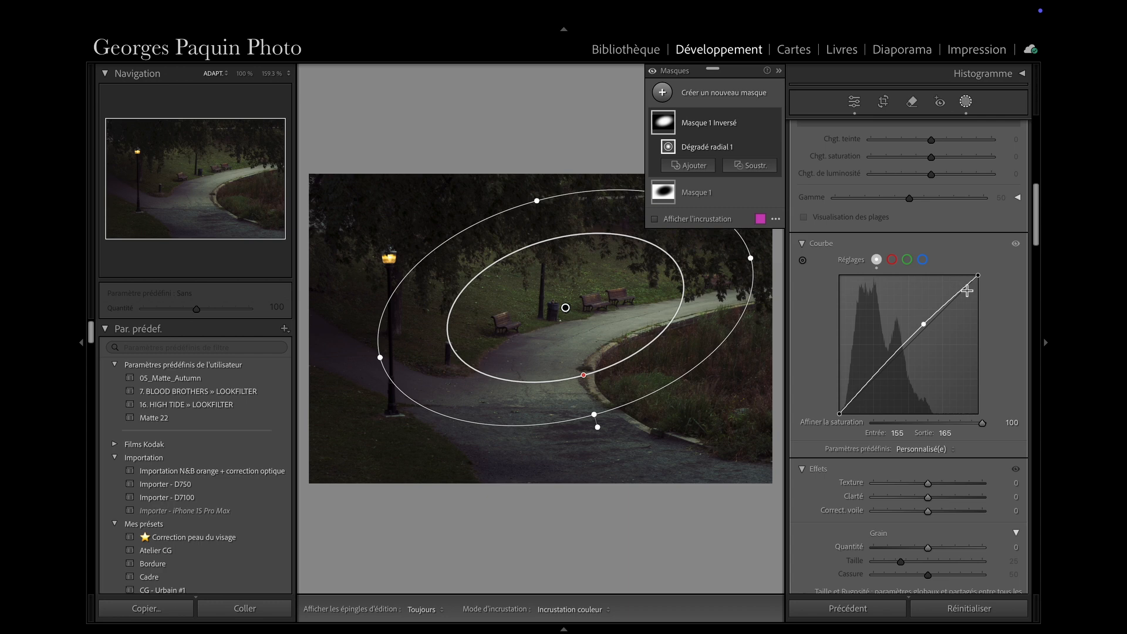
left_click_drag(927, 326, 925, 322)
left_click(775, 123)
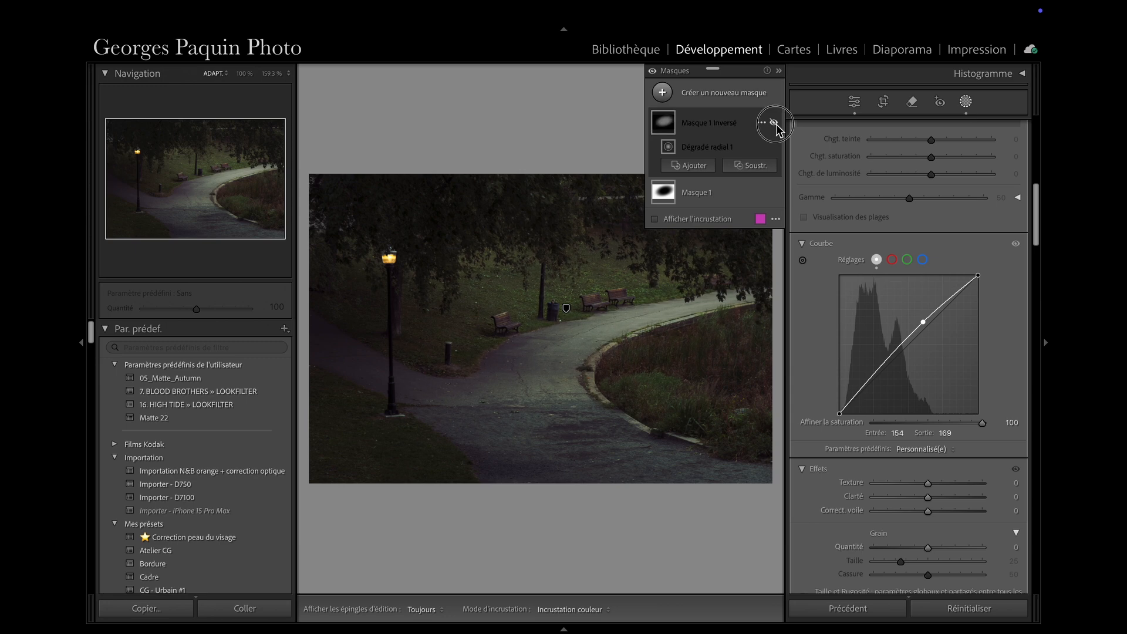
left_click(775, 123)
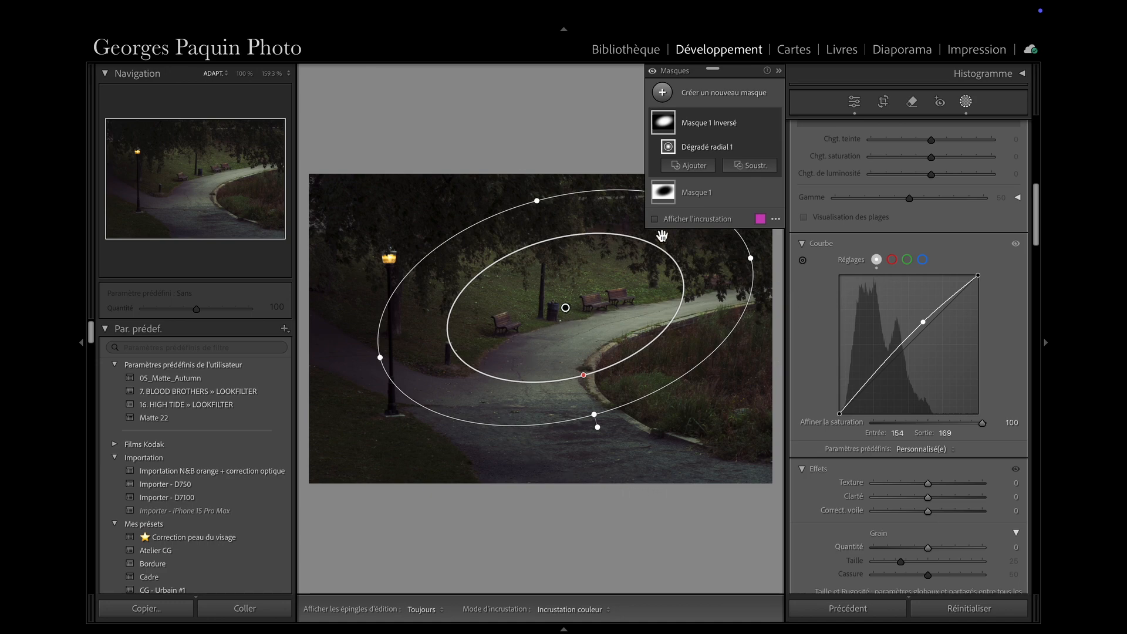
left_click(855, 104)
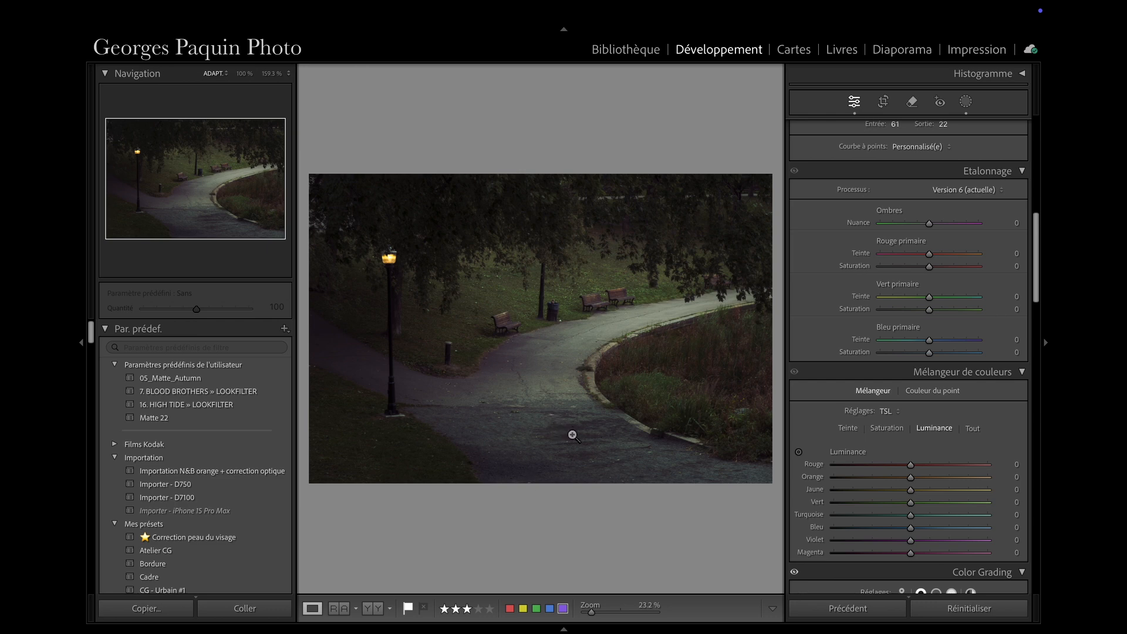
- Try a tighter 5 x 7 crop that trims the foreground path and both sides of the photo
left_click(884, 103)
left_click(982, 150)
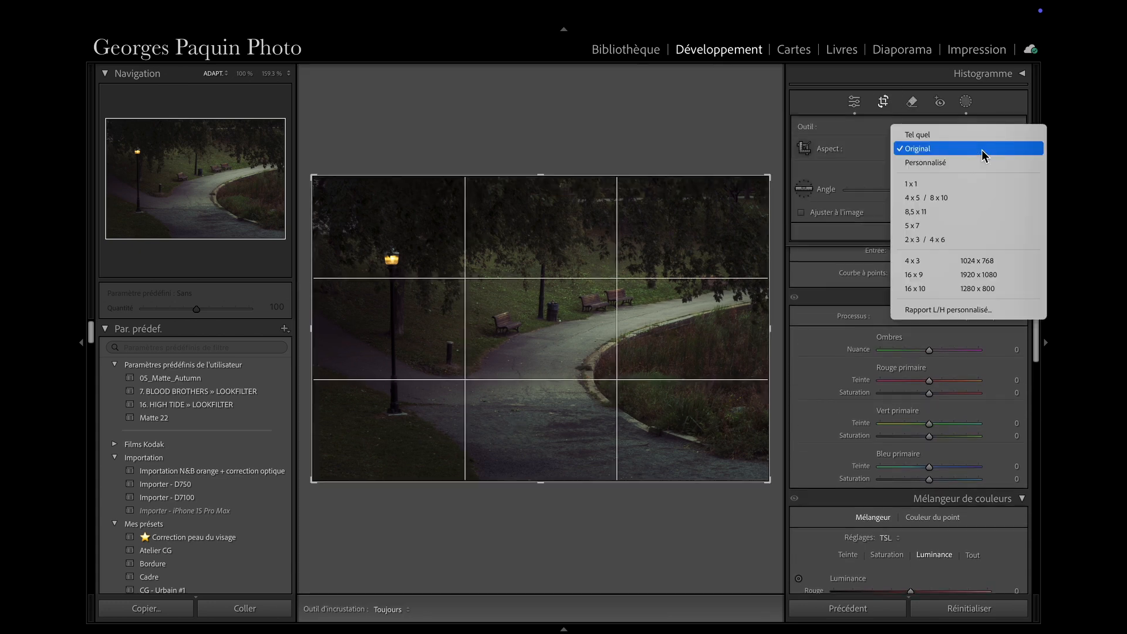
left_click(946, 223)
left_click_drag(538, 482, 539, 459)
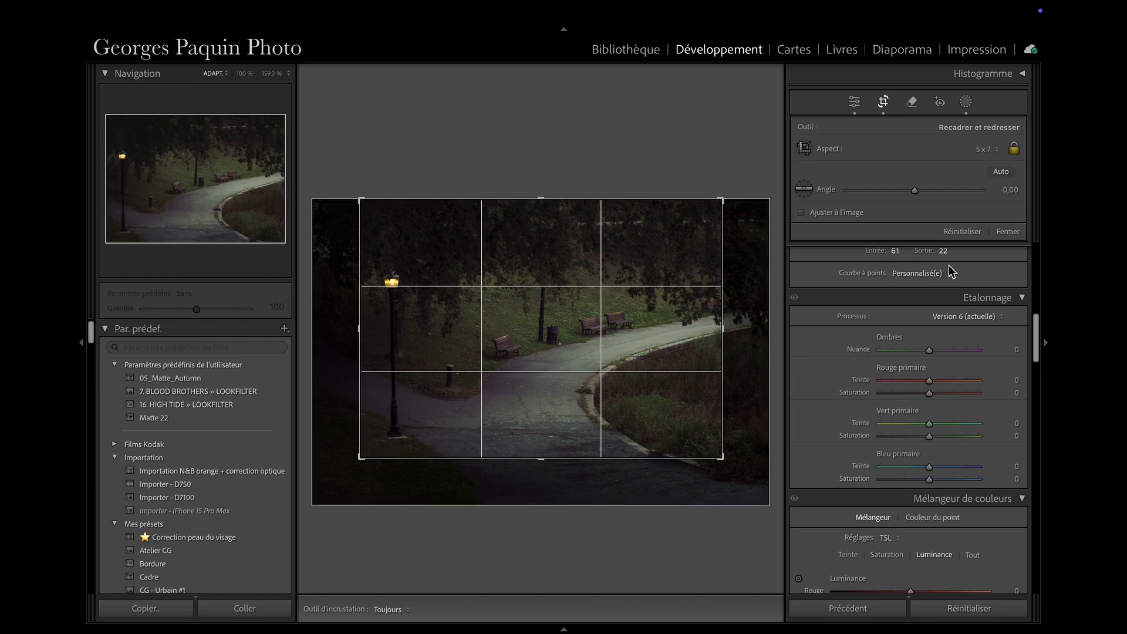
left_click(1008, 232)
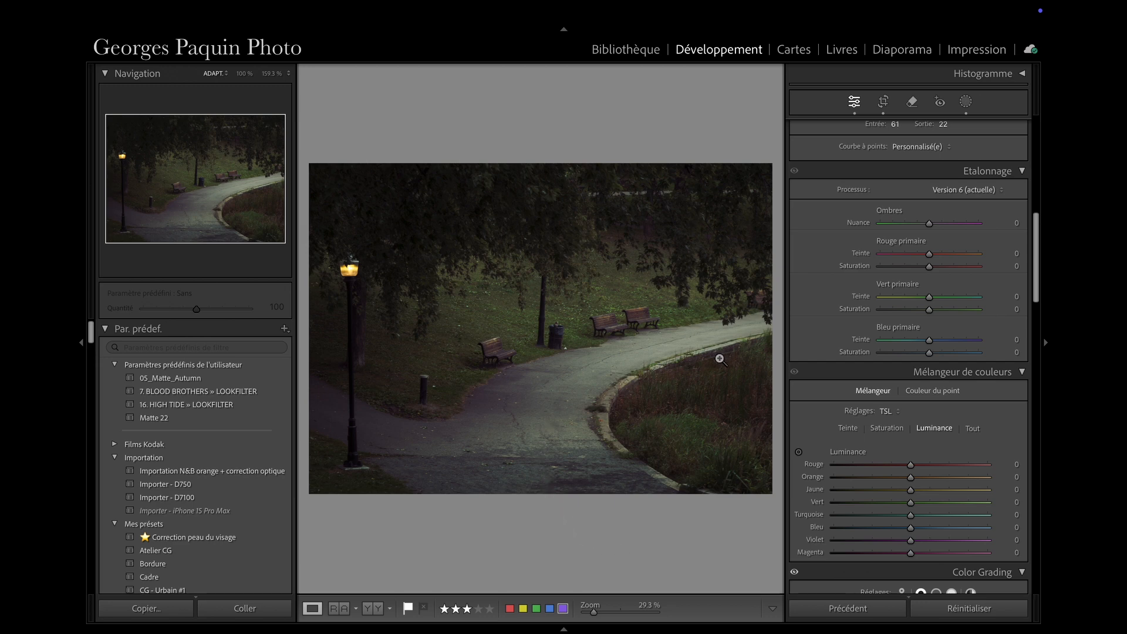
- Reset the crop to the original full frame and close the crop tool
left_click(885, 104)
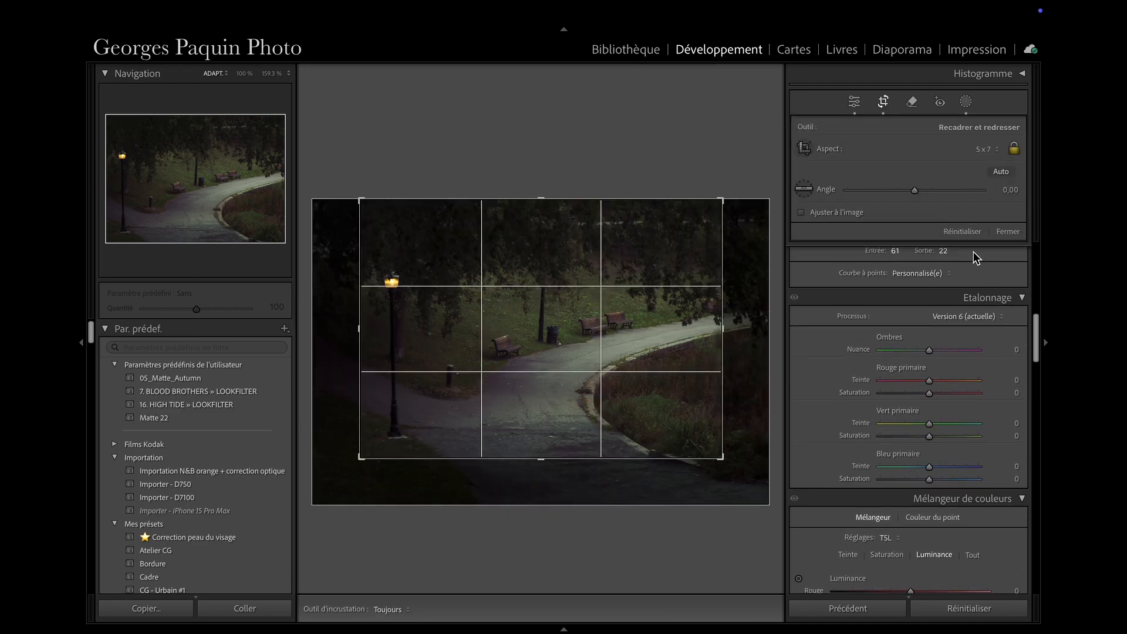
left_click(963, 232)
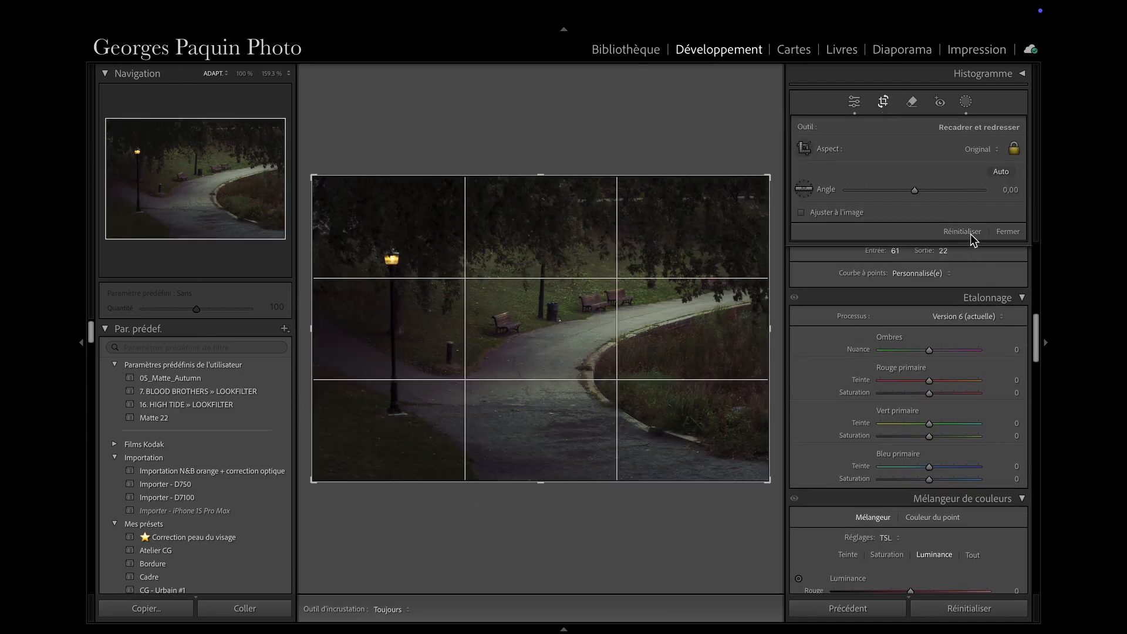
left_click(1007, 232)
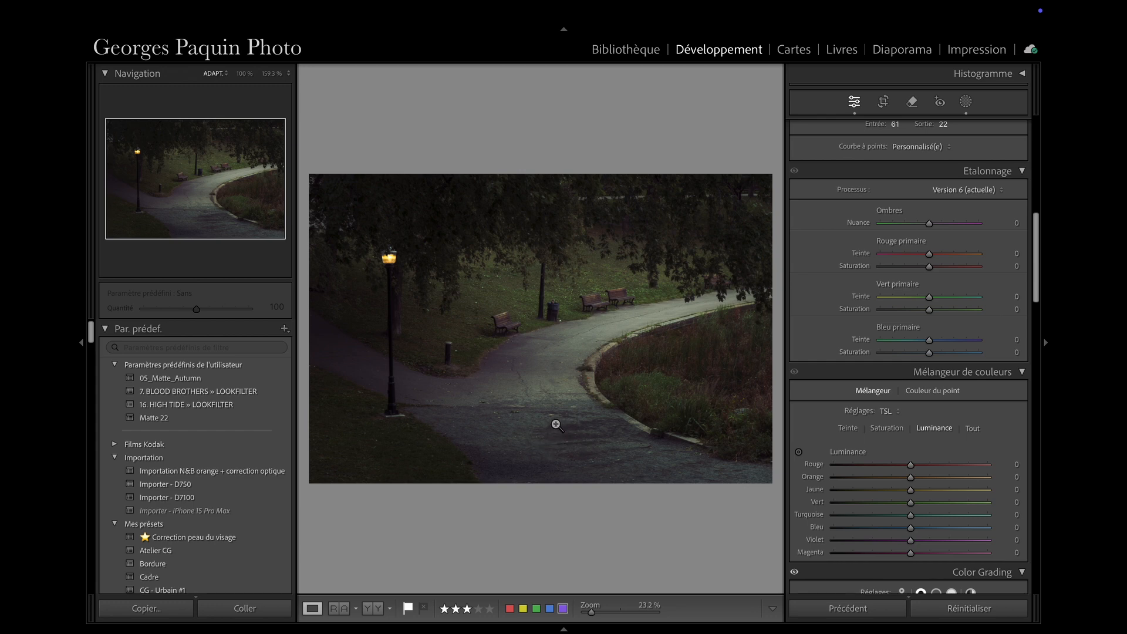
- Add a slightly tilted linear gradient mask over the lower part of the photo, fading out around the nearest bench
left_click(966, 103)
left_click(663, 92)
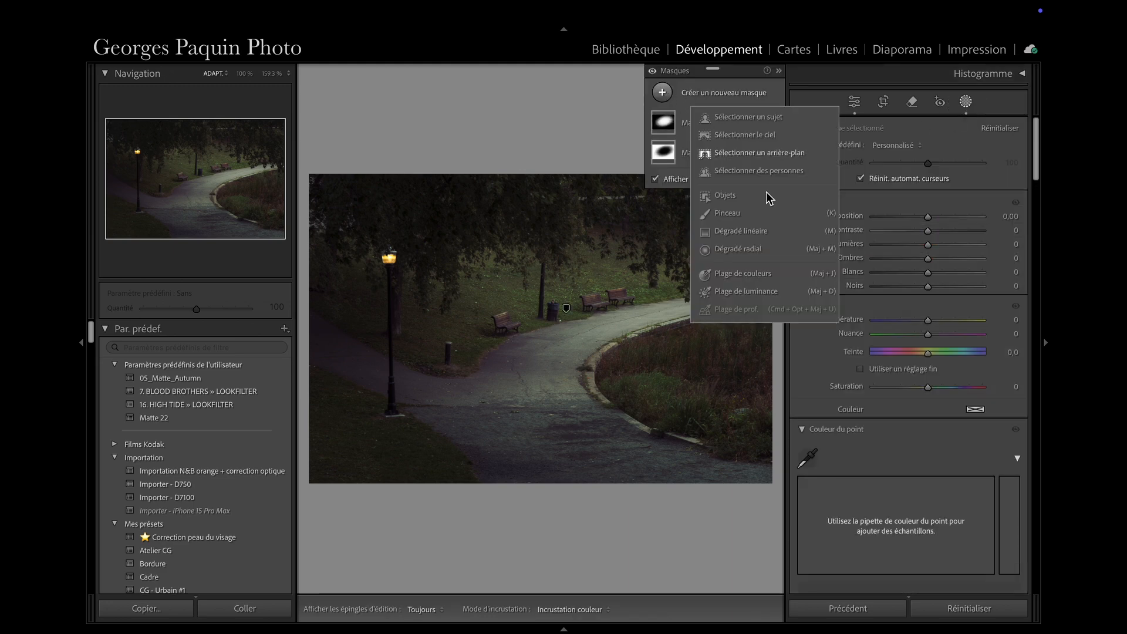
left_click(741, 231)
left_click_drag(492, 455, 488, 516)
left_click_drag(664, 446, 667, 436)
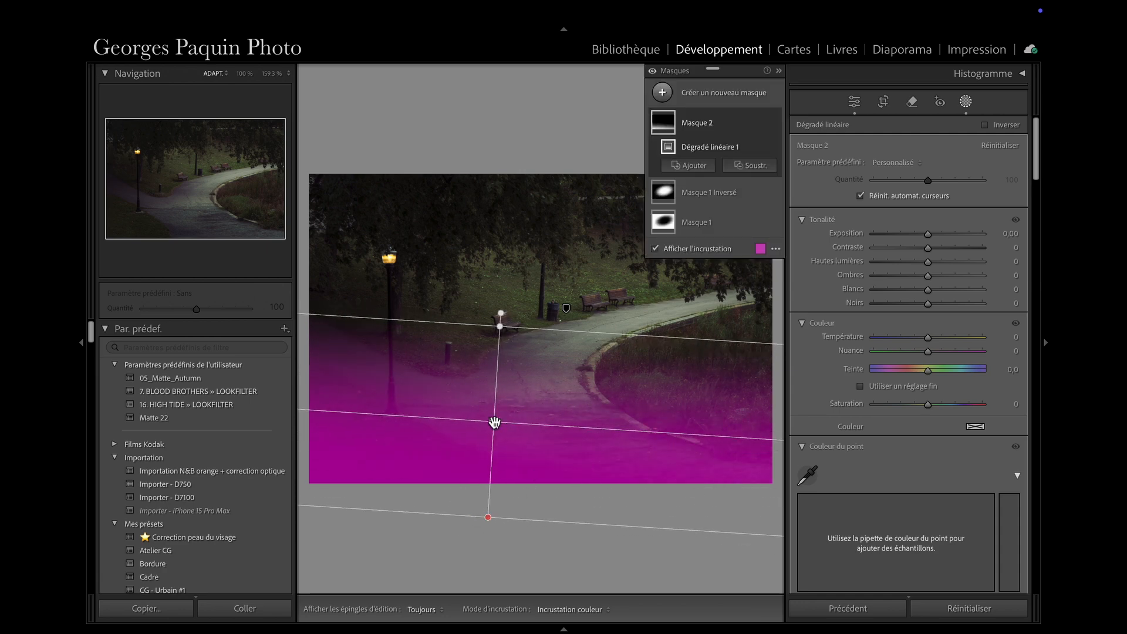
left_click_drag(495, 423, 499, 410)
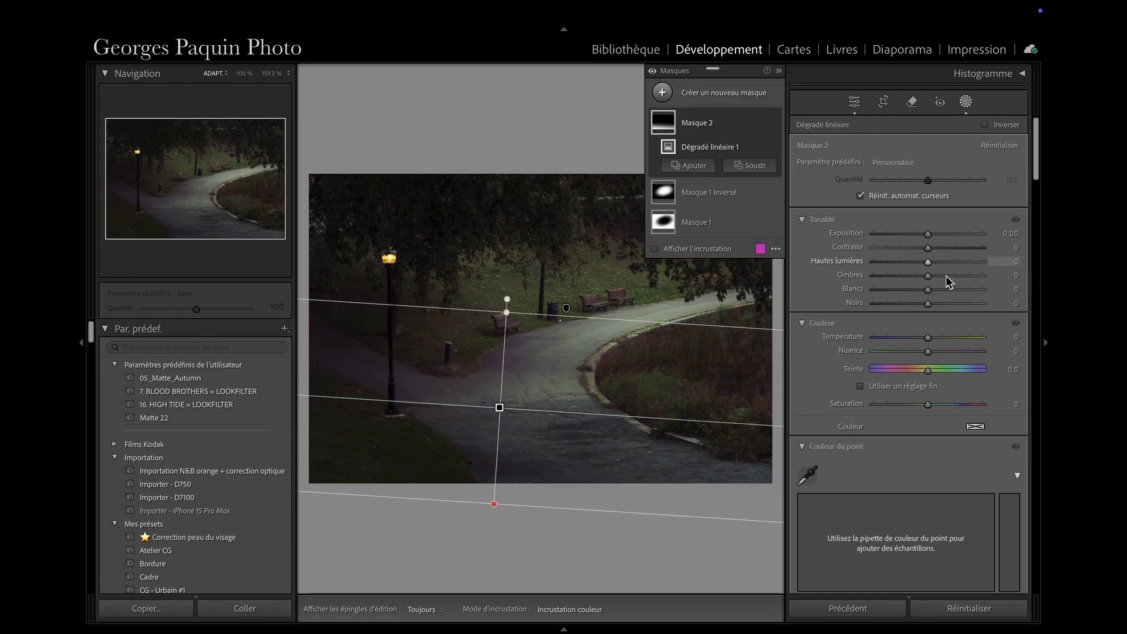
- Set the linear gradient's Exposition to −0,40, compare the photo with the mask off, and leave masking
left_click_drag(928, 235, 923, 239)
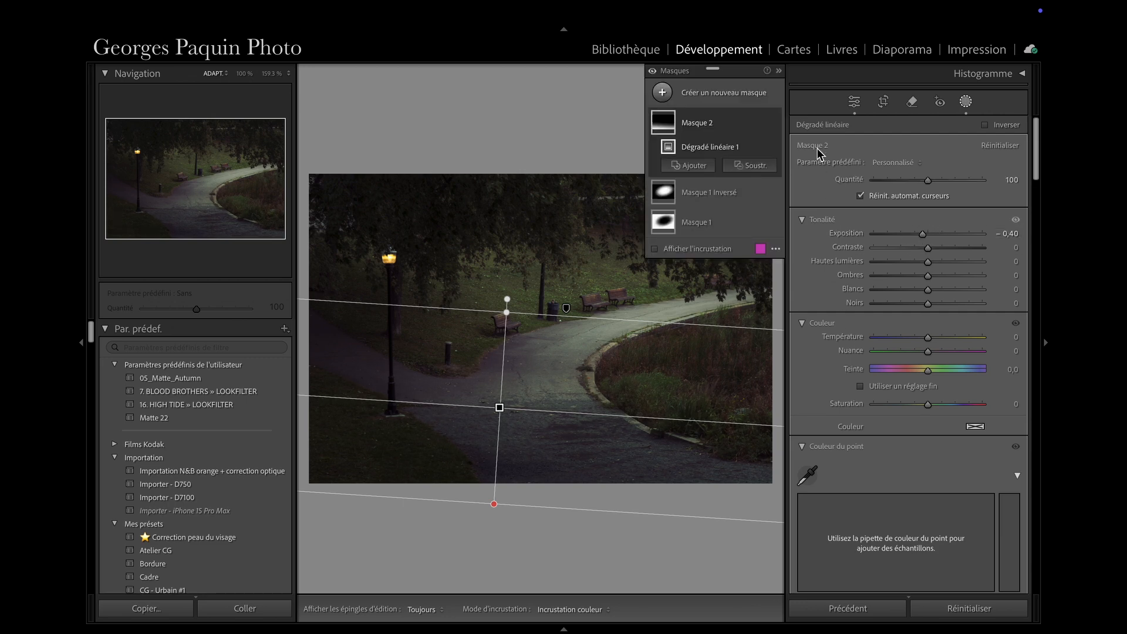
left_click(774, 122)
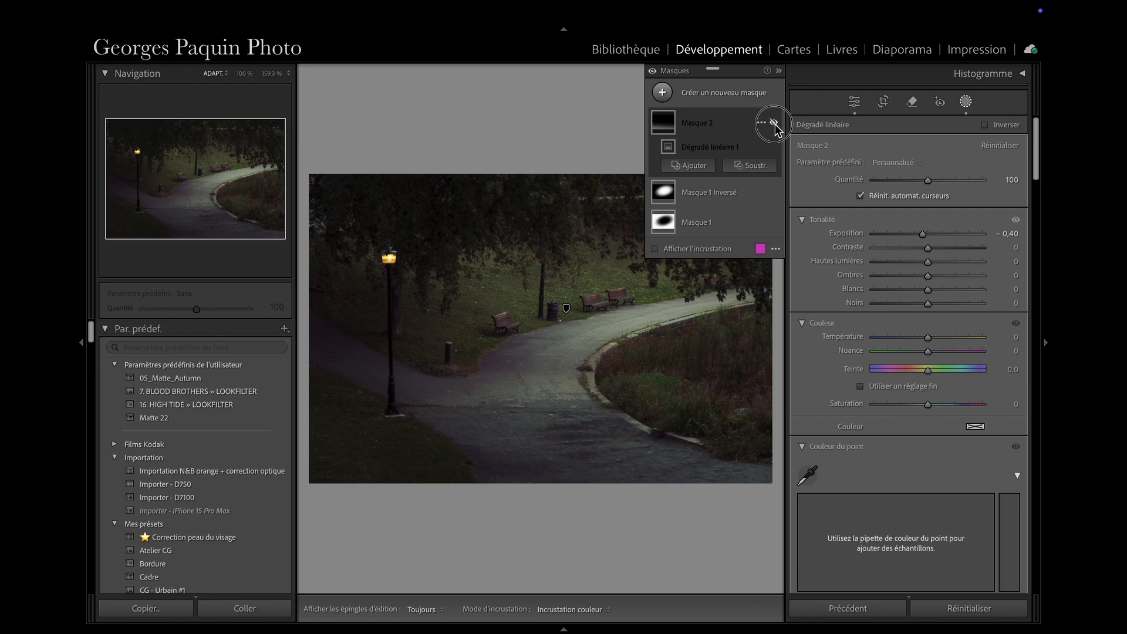
left_click(775, 122)
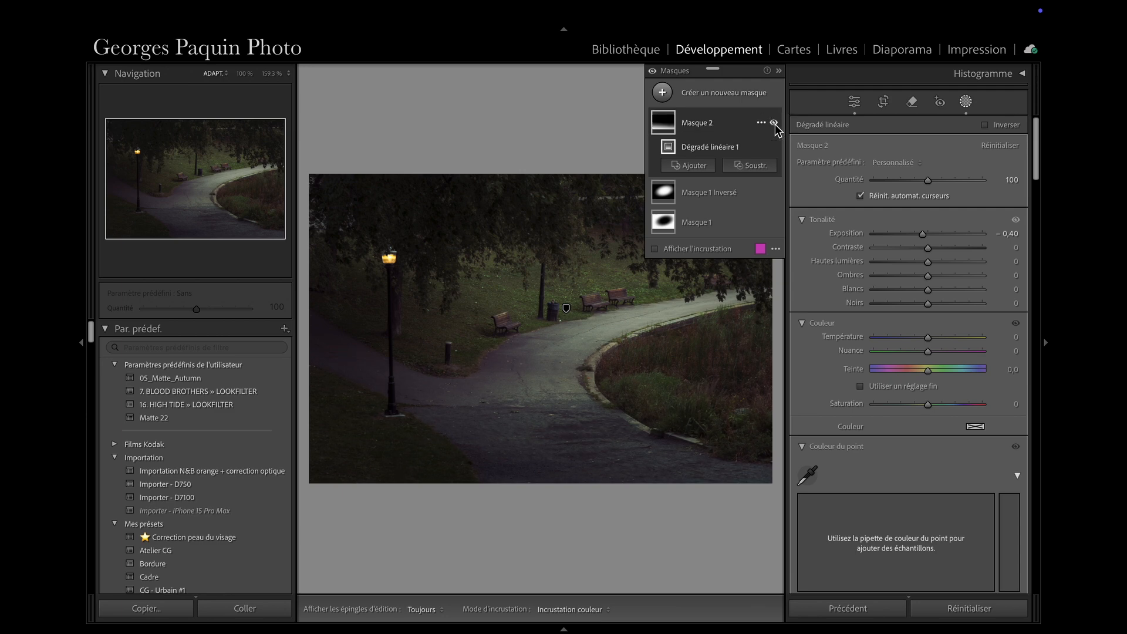
left_click(855, 103)
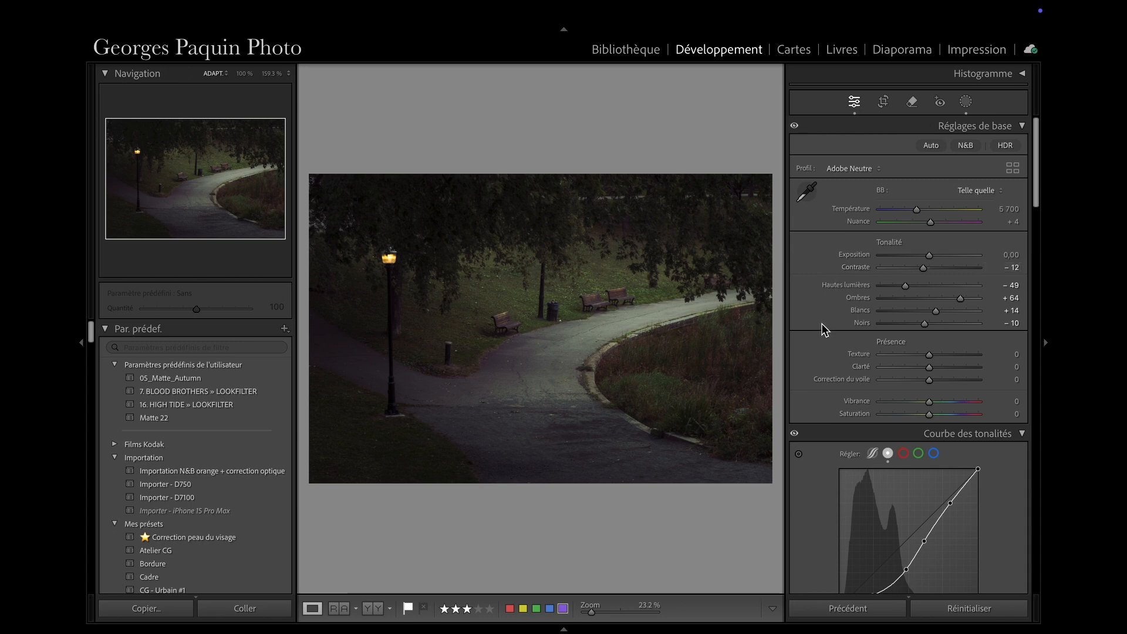
- Add a warm Global tint in Color Grading with Teinte 41, Saturation 8 and Luminance +14, comparing the photo without the tint
scroll(822, 324, "down", 5)
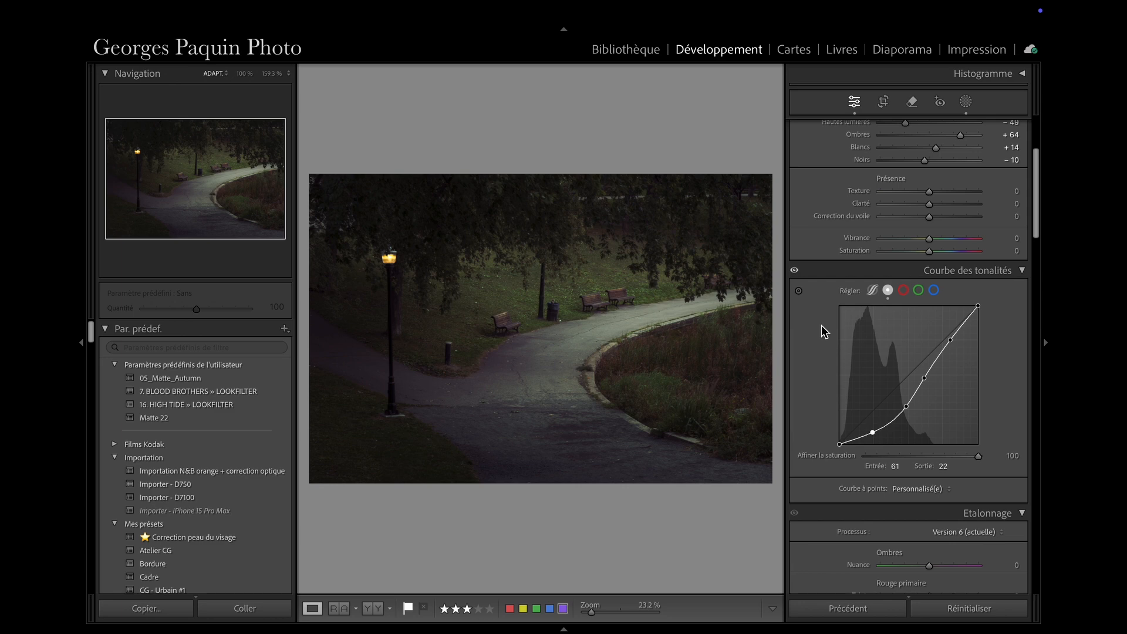
scroll(822, 325, "down", 15)
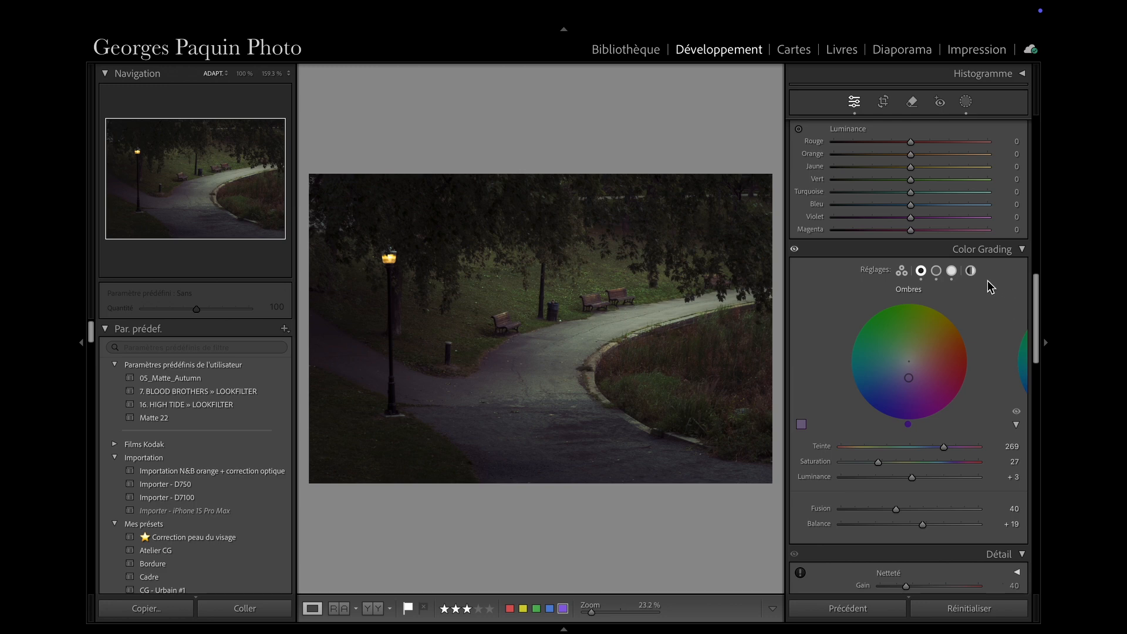
left_click(971, 271)
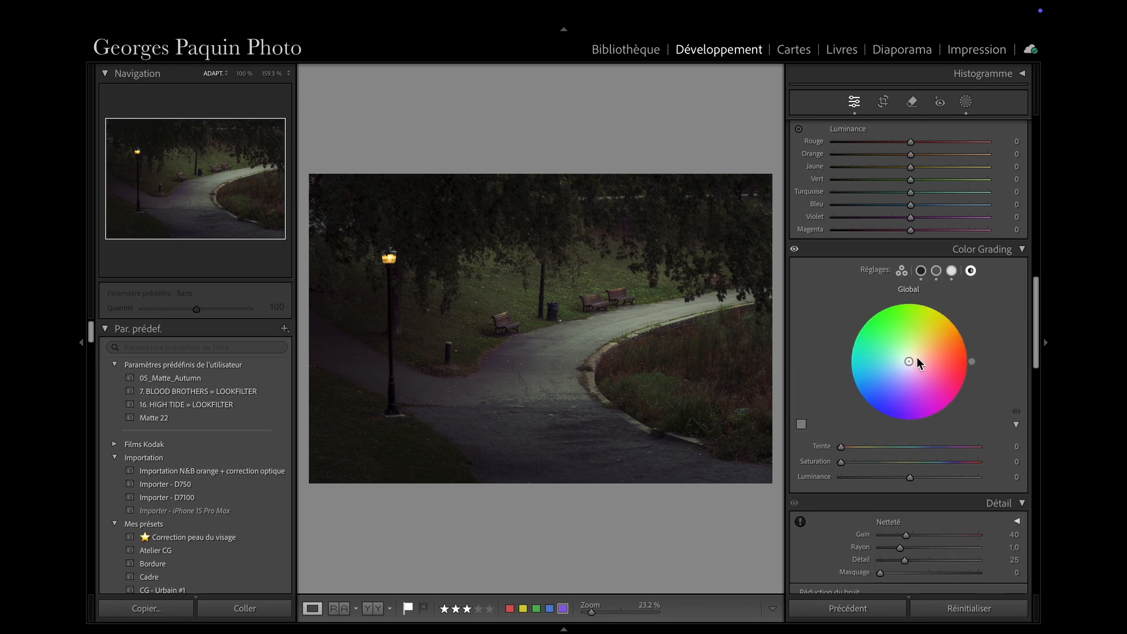
left_click_drag(913, 360, 912, 358)
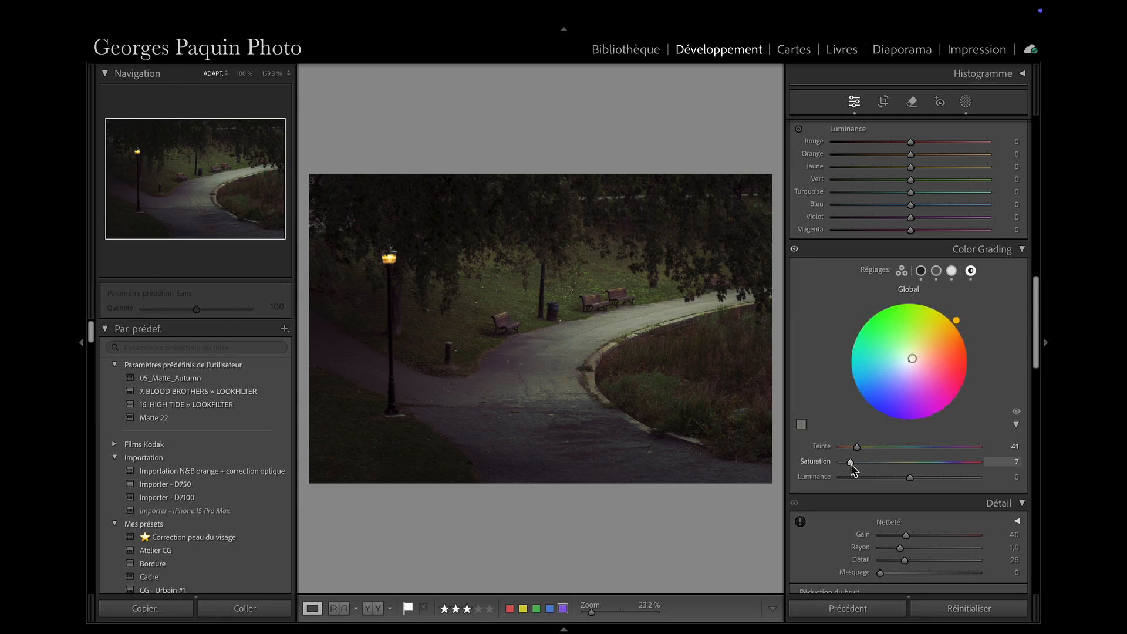
left_click_drag(851, 463, 851, 472)
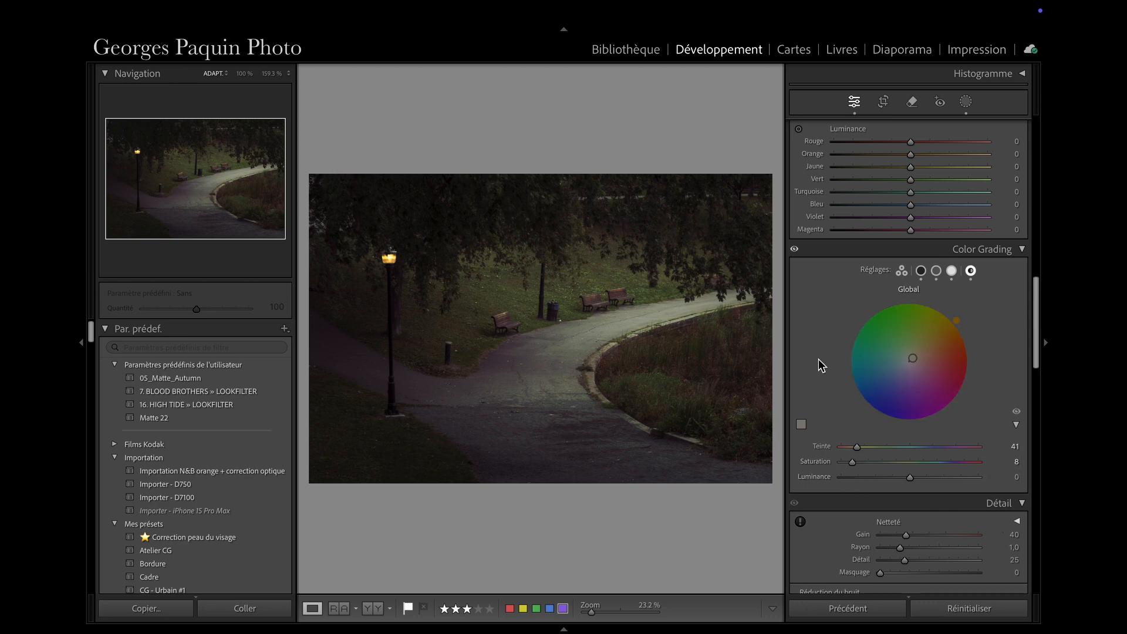
left_click(1018, 412)
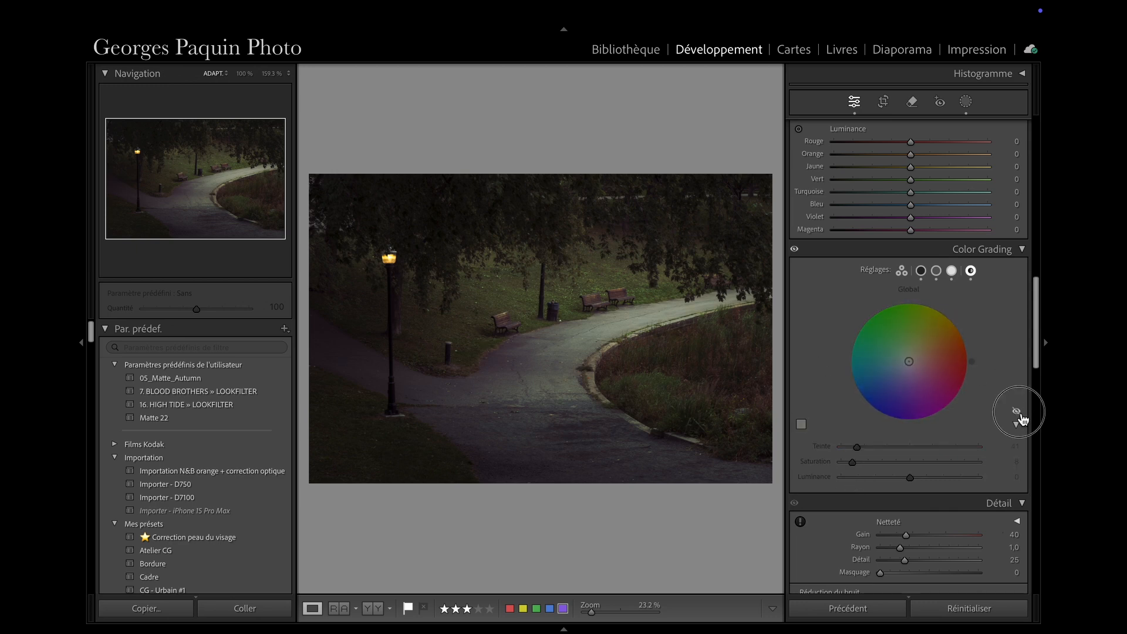
left_click(1018, 413)
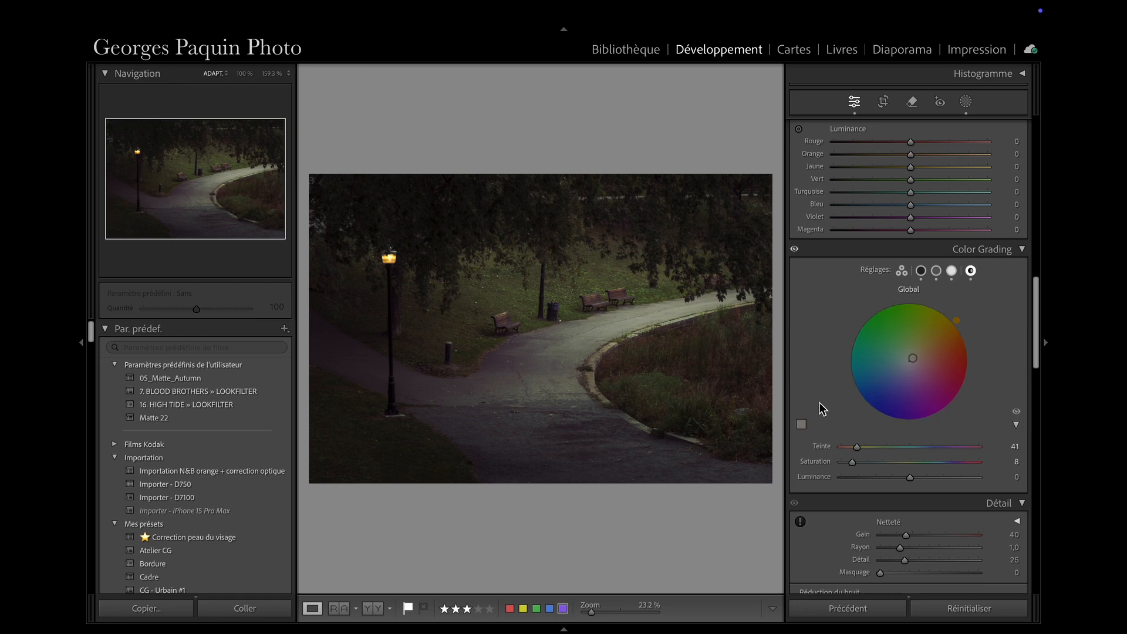
mouse_move(910, 476)
left_mouse_down()
mouse_move(890, 466)
mouse_move(920, 484)
left_mouse_up()
- Crop the photo to a 5 x 7 aspect at full height, keeping the lamp post and path in frame
left_click(883, 101)
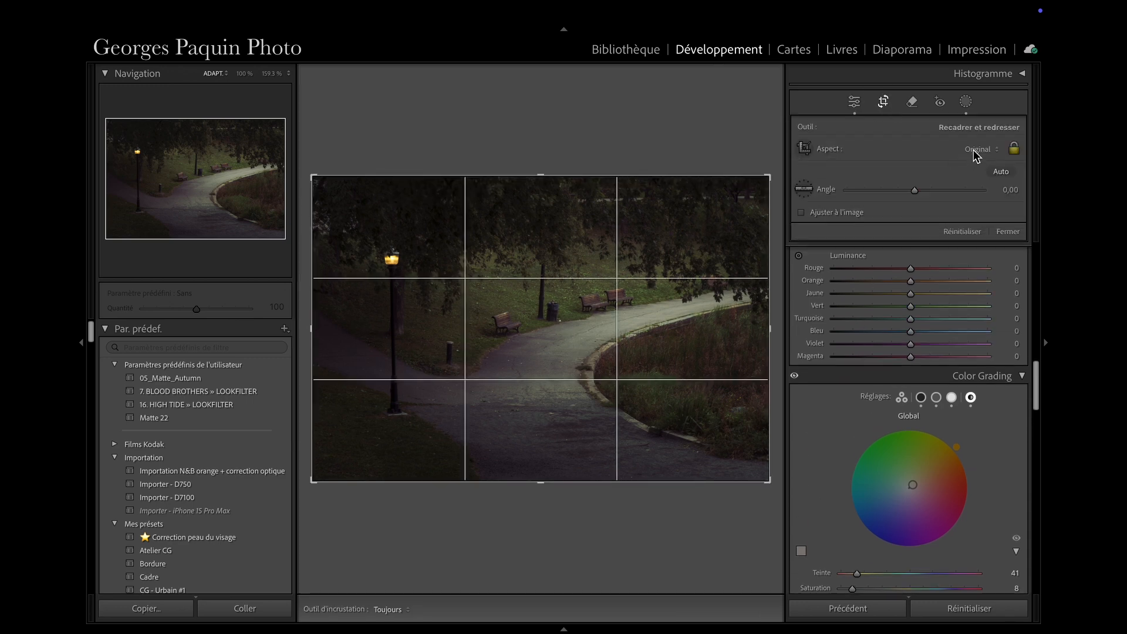
left_click(973, 149)
left_click(919, 232)
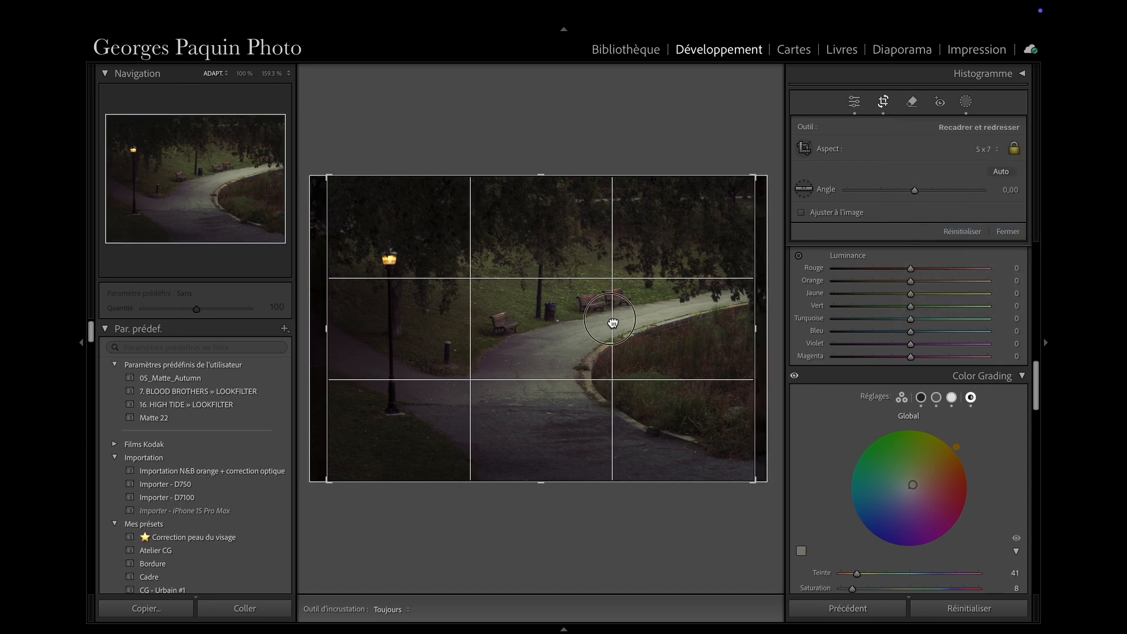
left_click(1009, 232)
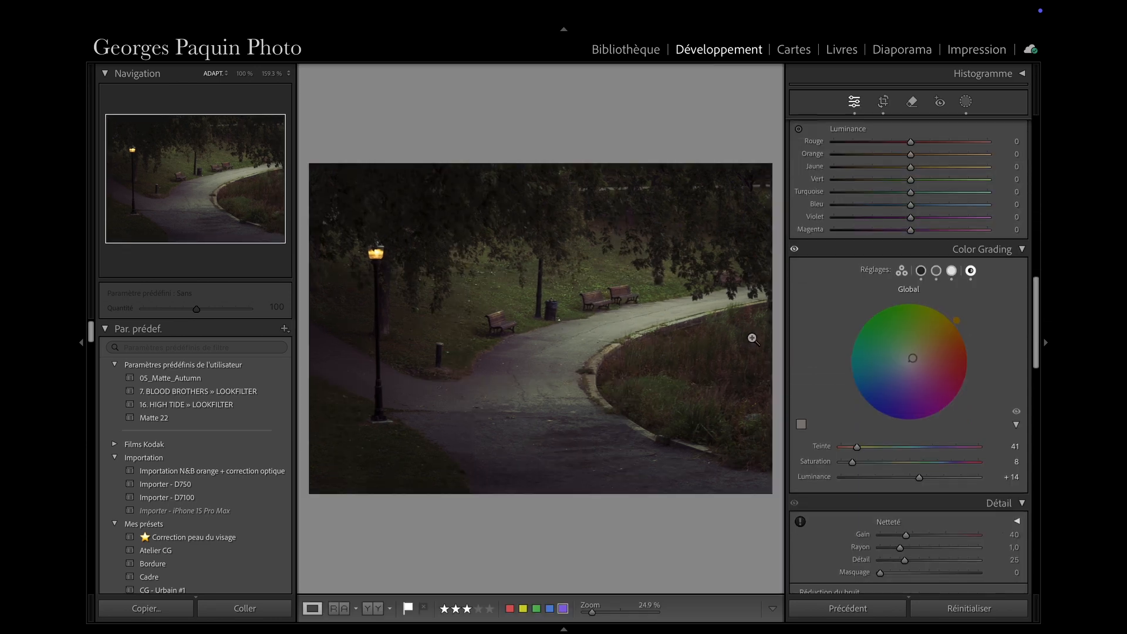